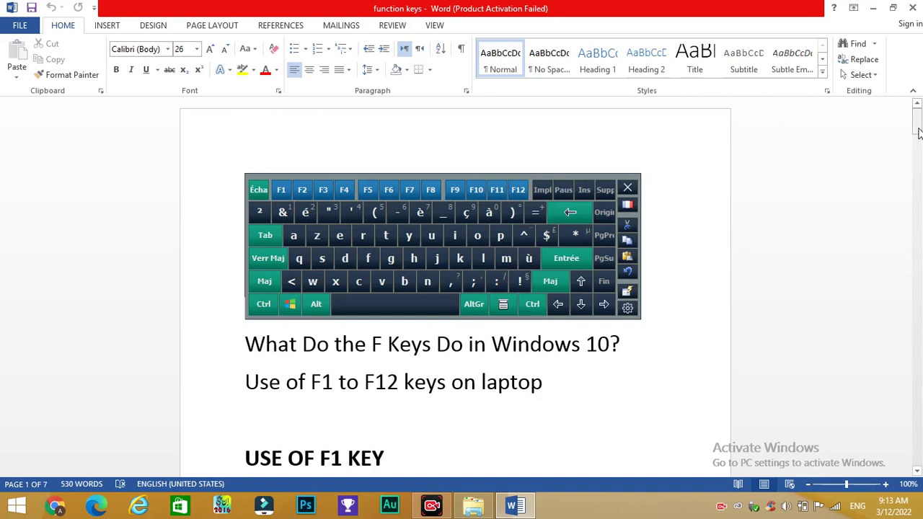
- Scroll the notes down to the USE OF F1 KEY section listing its two uses
{"action": "left_click_drag", "start_coordinate": [918, 128], "coordinate": [918, 148]}
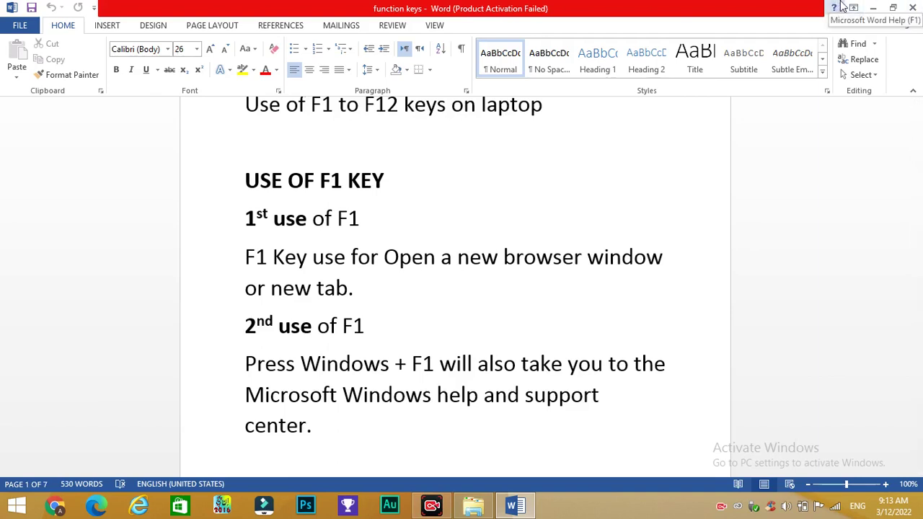
- Minimize Word and File Explorer and quit the Adobe Creative Cloud error message
{"action": "left_click", "coordinate": [873, 8]}
{"action": "left_click", "coordinate": [865, 8]}
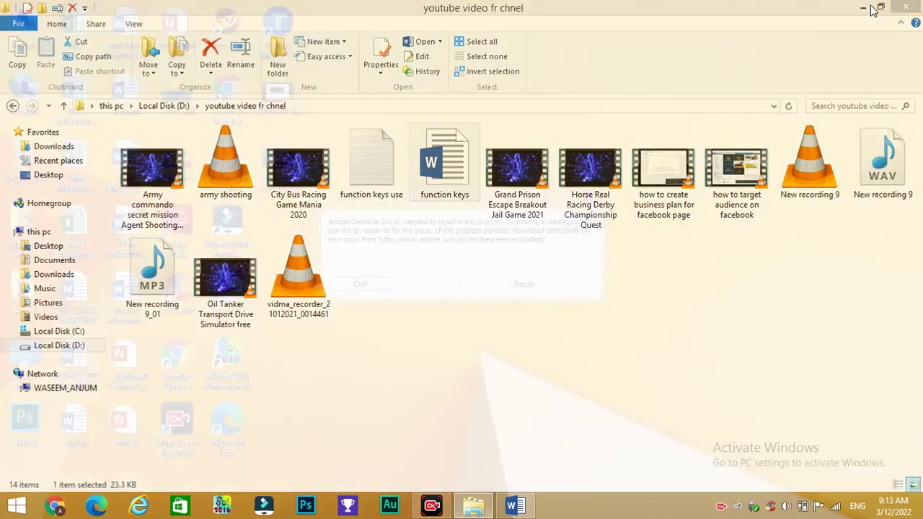
{"action": "left_click", "coordinate": [353, 287]}
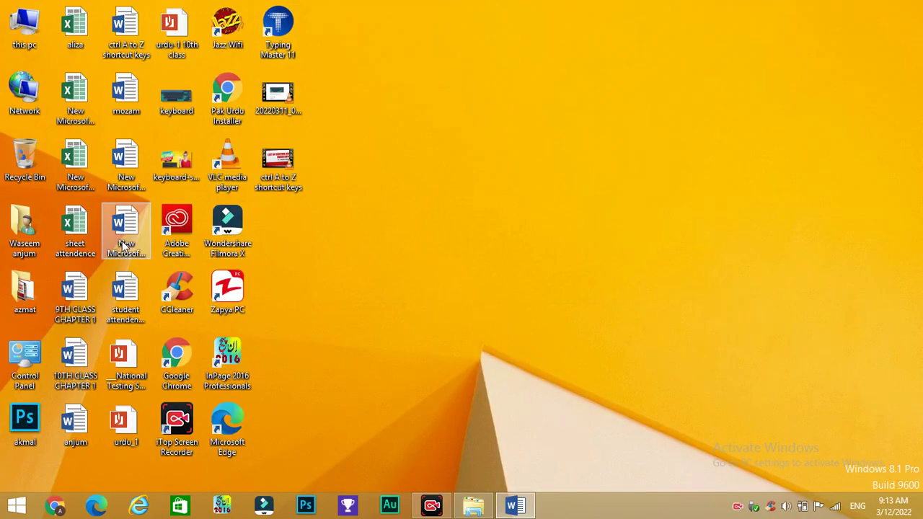
- Launch Google Chrome from the desktop using the Technical profile
{"action": "left_click", "coordinate": [181, 351]}
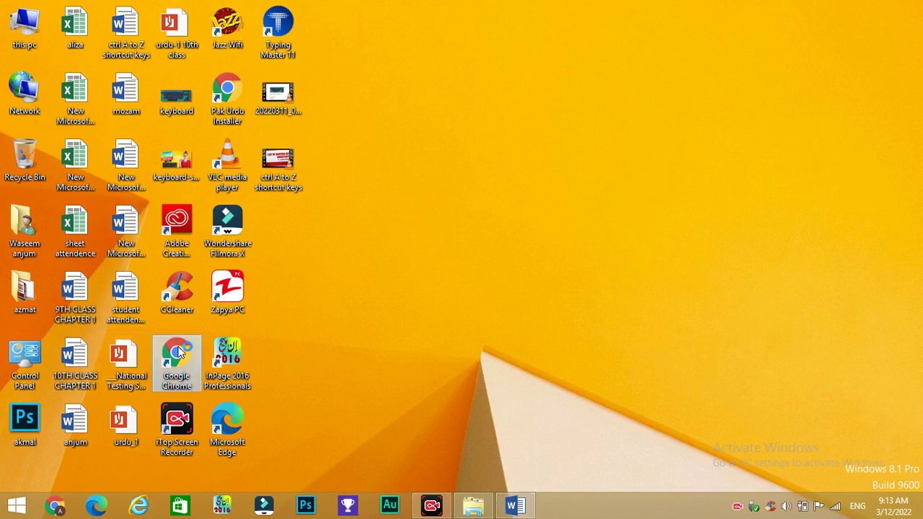
{"action": "double_click", "coordinate": [180, 351]}
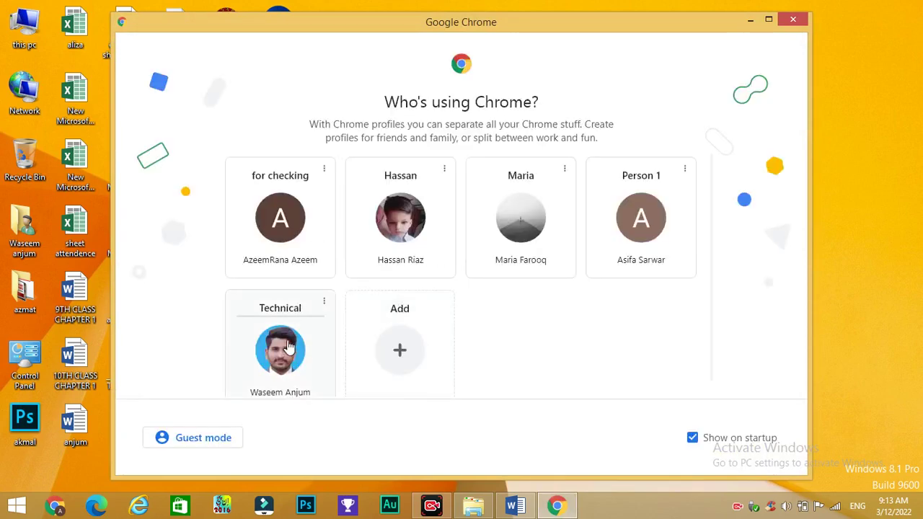
{"action": "left_click", "coordinate": [286, 349]}
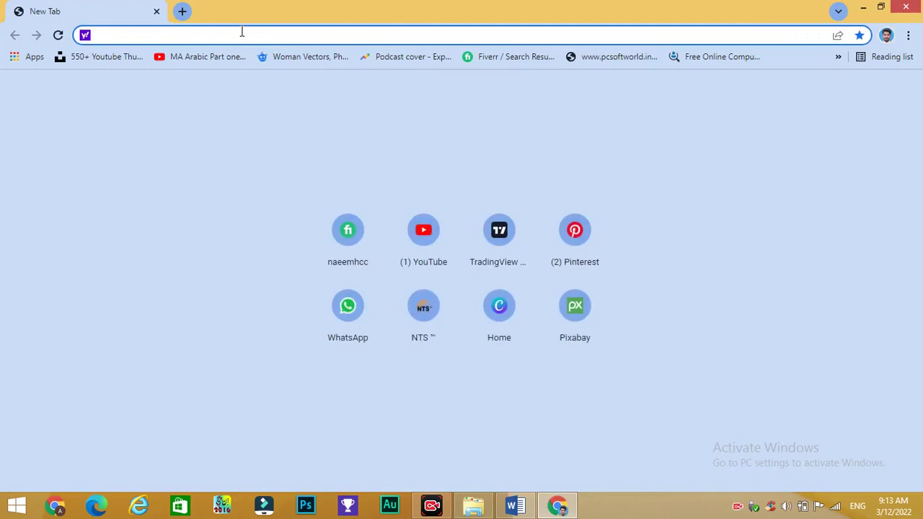
- Load YouTube, open Chrome Help in a new tab with F1, then return to the Word notes
{"action": "type", "text": "youtube.com"}
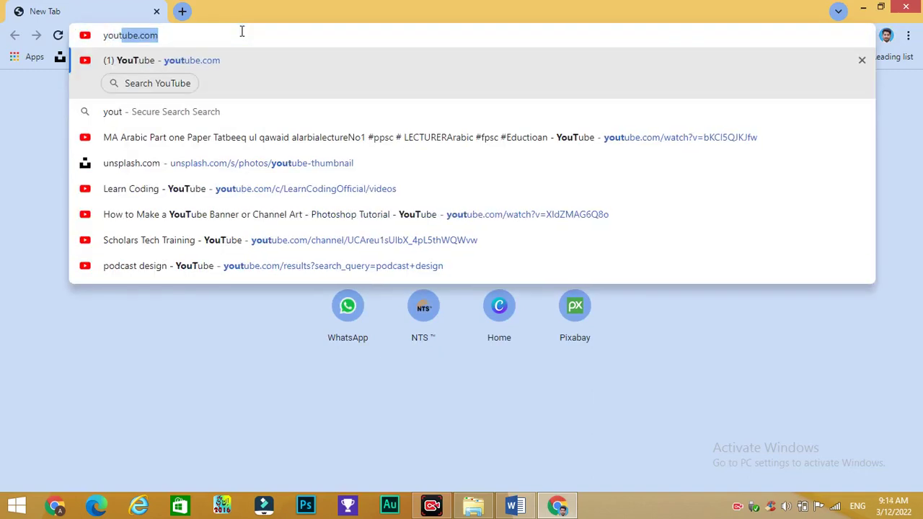
{"action": "key", "text": "Return"}
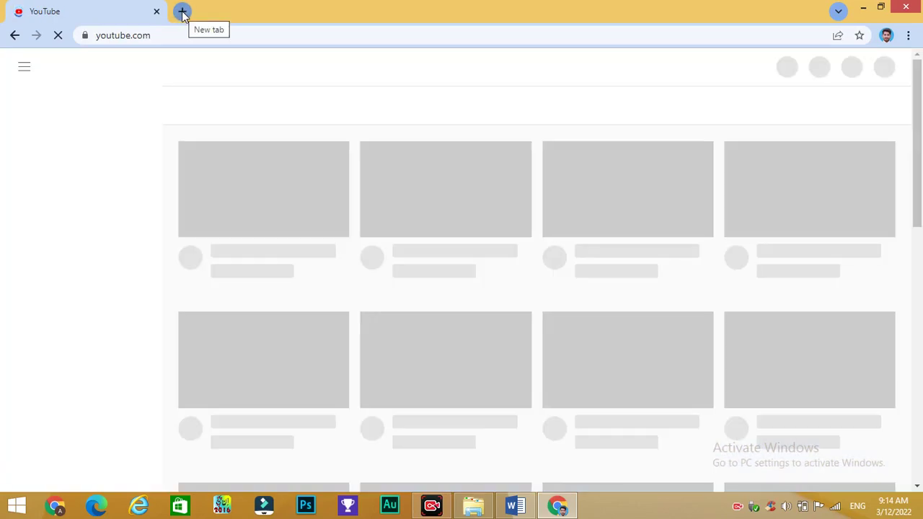
{"action": "key", "text": "F1"}
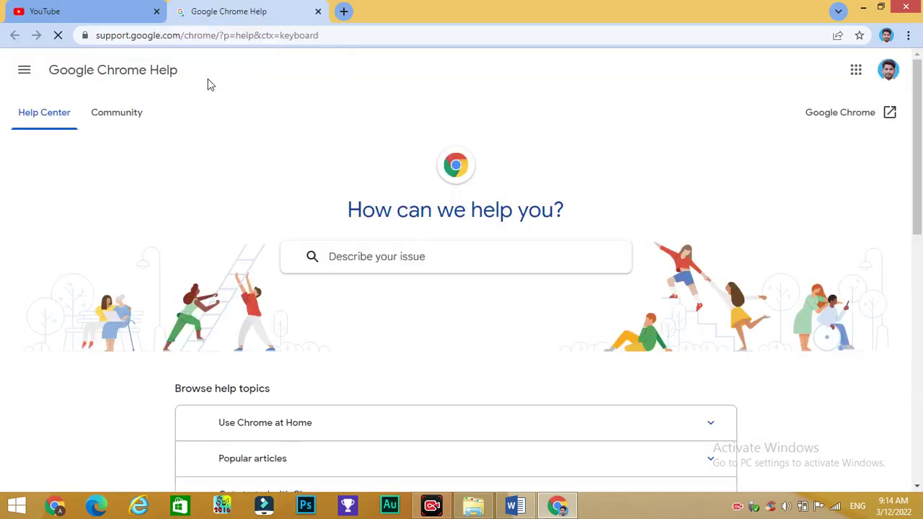
{"action": "left_click", "coordinate": [514, 506]}
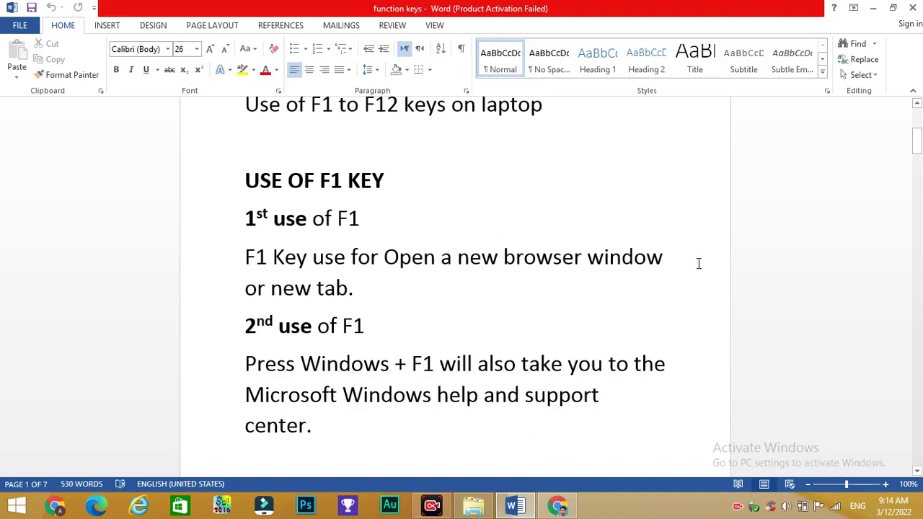
{"action": "left_click", "coordinate": [518, 508]}
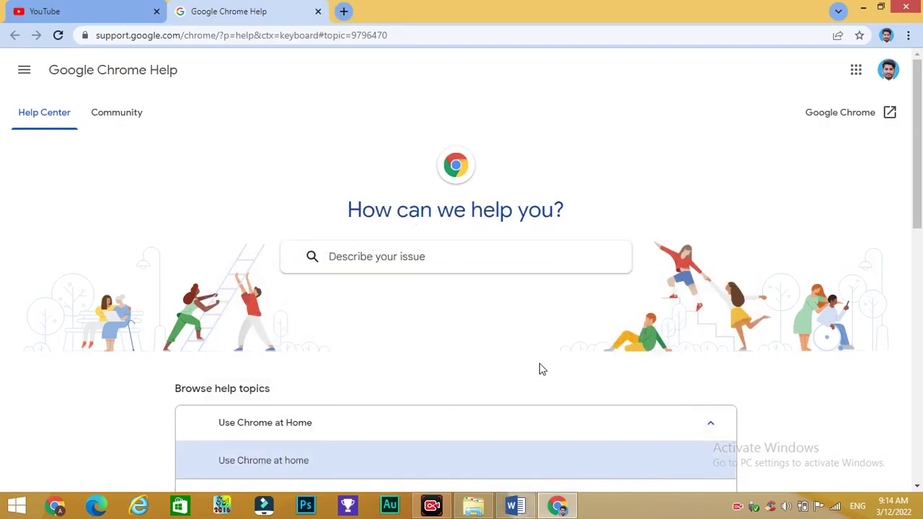
{"action": "left_click", "coordinate": [517, 509]}
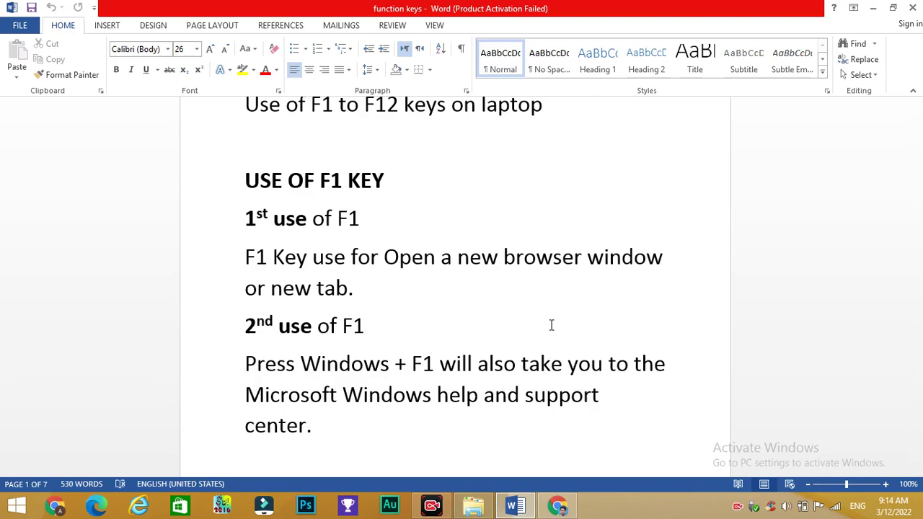
{"action": "key", "text": "super+F1"}
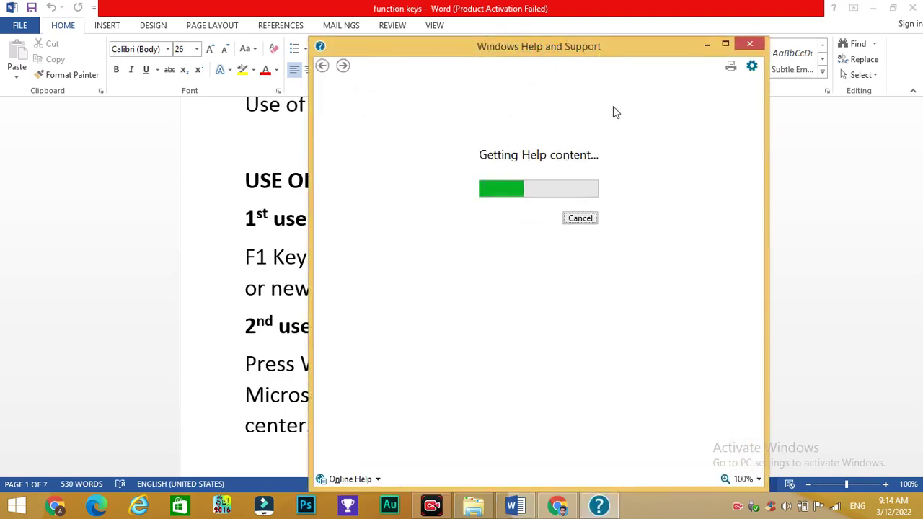
{"action": "left_click", "coordinate": [751, 48]}
{"action": "left_click", "coordinate": [513, 509]}
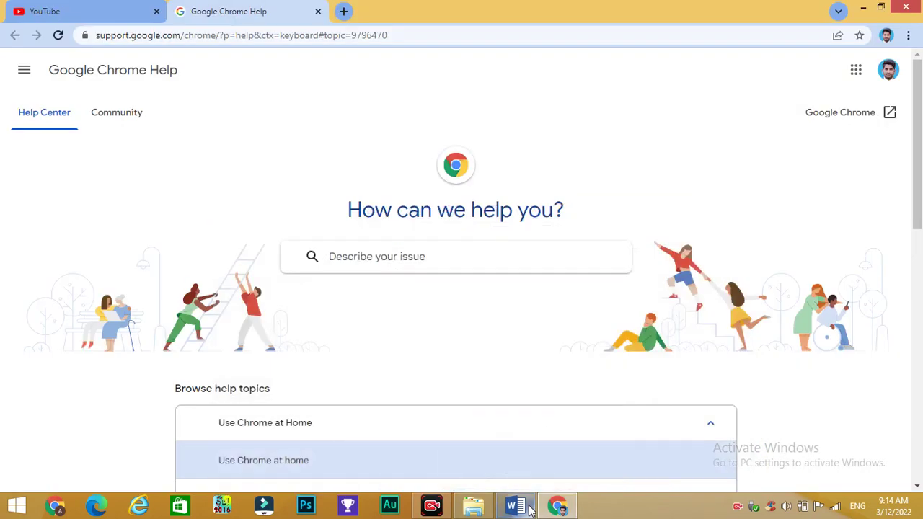
{"action": "left_click", "coordinate": [514, 508]}
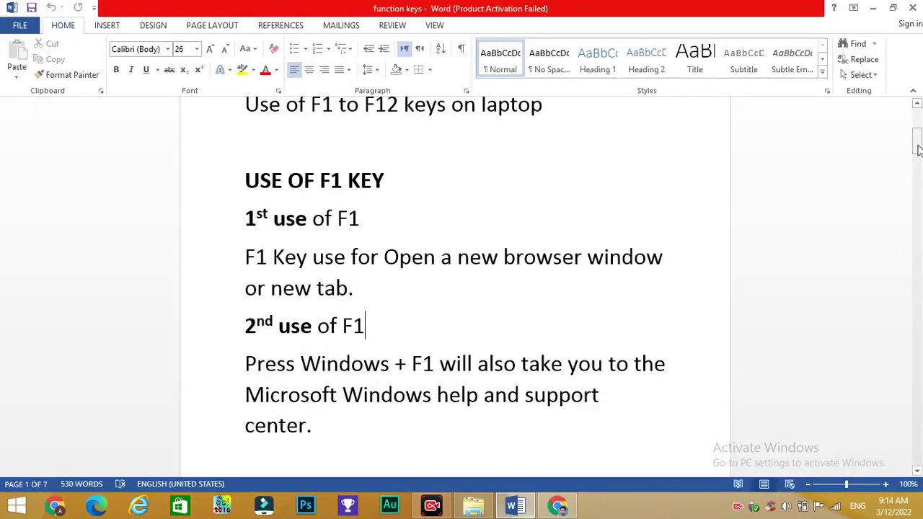
- Scroll to F1's 3rd and 4th uses on page 2, dismiss the CCleaner popup, minimize Word and Chrome
{"action": "mouse_move", "coordinate": [918, 144]}
{"action": "left_mouse_down"}
{"action": "mouse_move", "coordinate": [917, 170]}
{"action": "mouse_move", "coordinate": [893, 187]}
{"action": "left_mouse_up"}
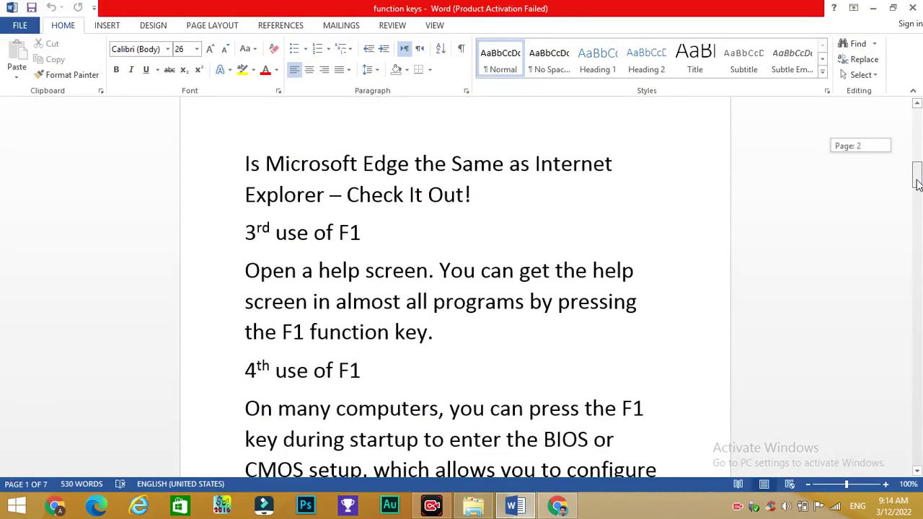
{"action": "left_click", "coordinate": [520, 237]}
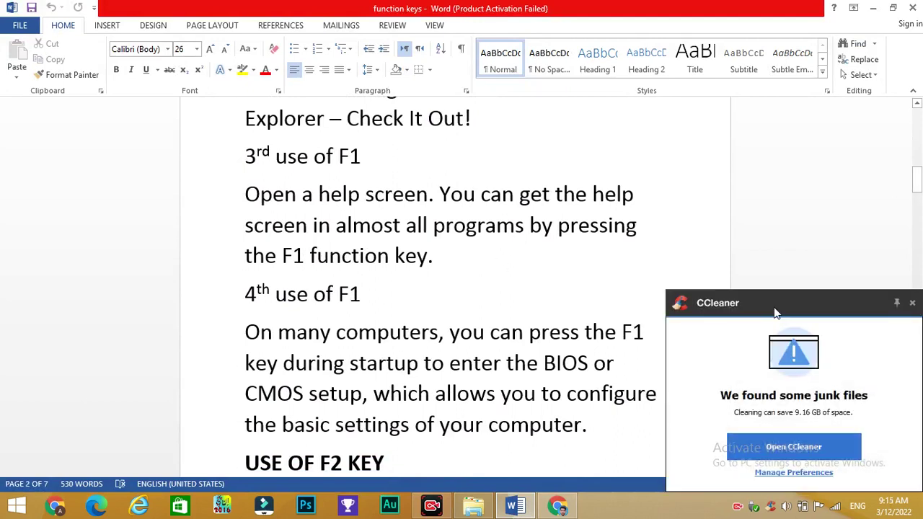
{"action": "left_click", "coordinate": [913, 307]}
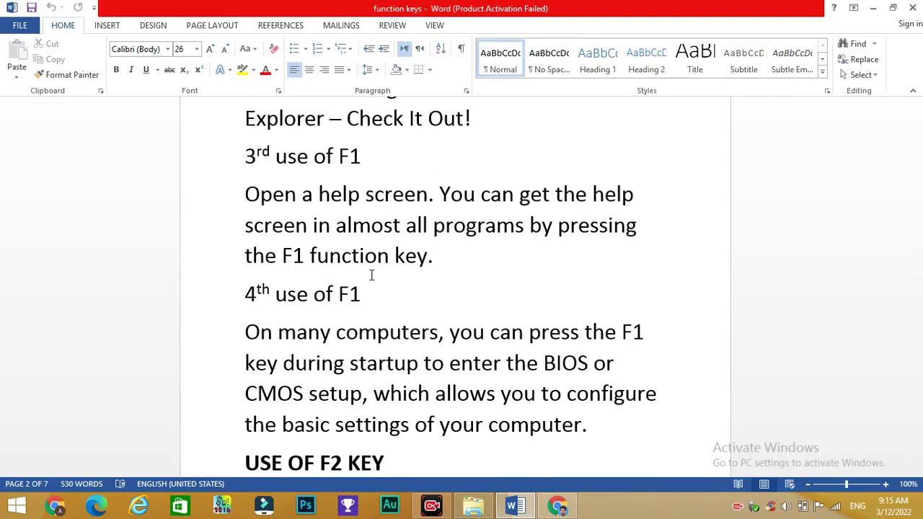
{"action": "left_click", "coordinate": [873, 8]}
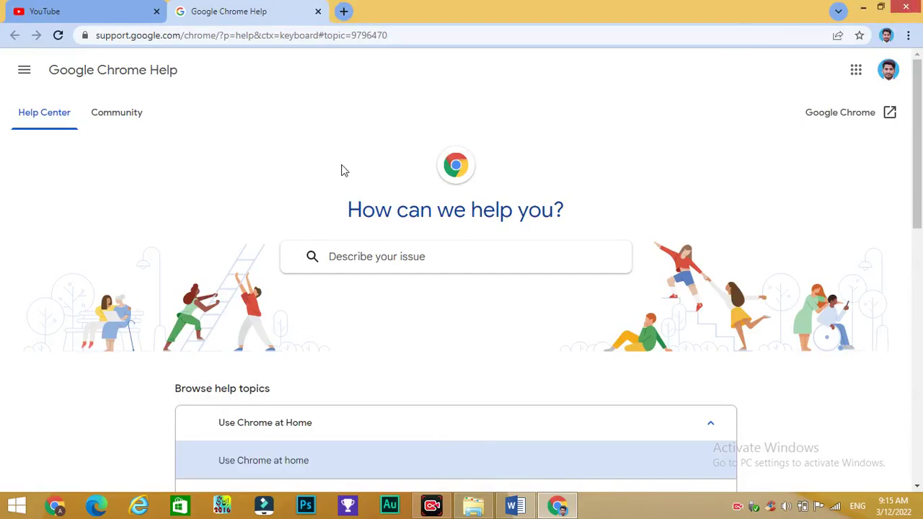
{"action": "left_click", "coordinate": [864, 8]}
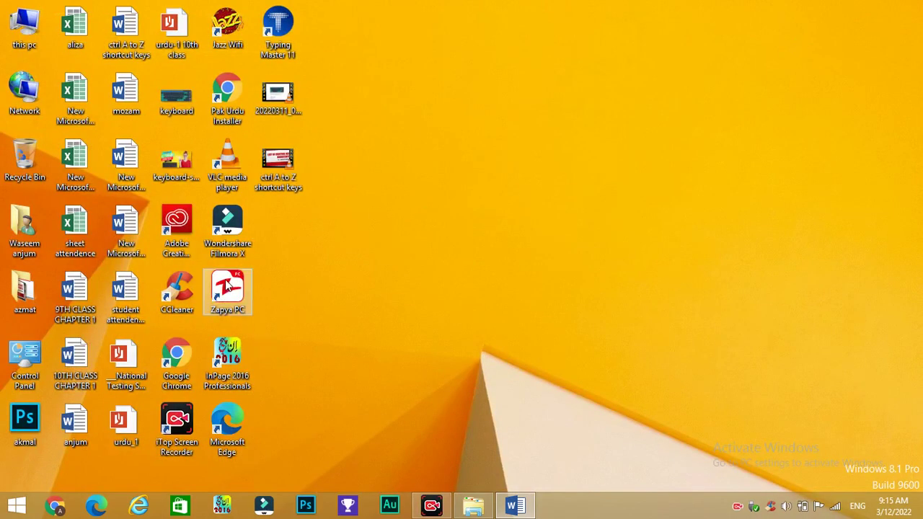
{"action": "double_click", "coordinate": [238, 354]}
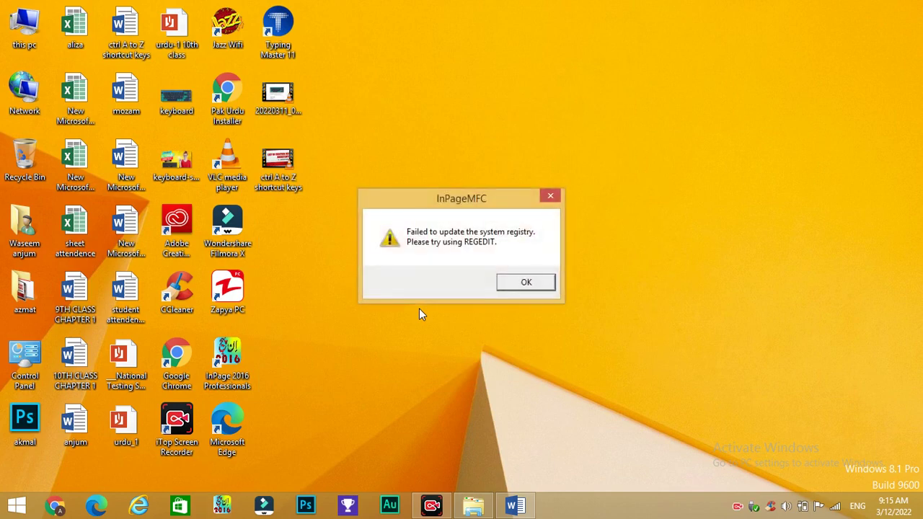
{"action": "left_click", "coordinate": [518, 288]}
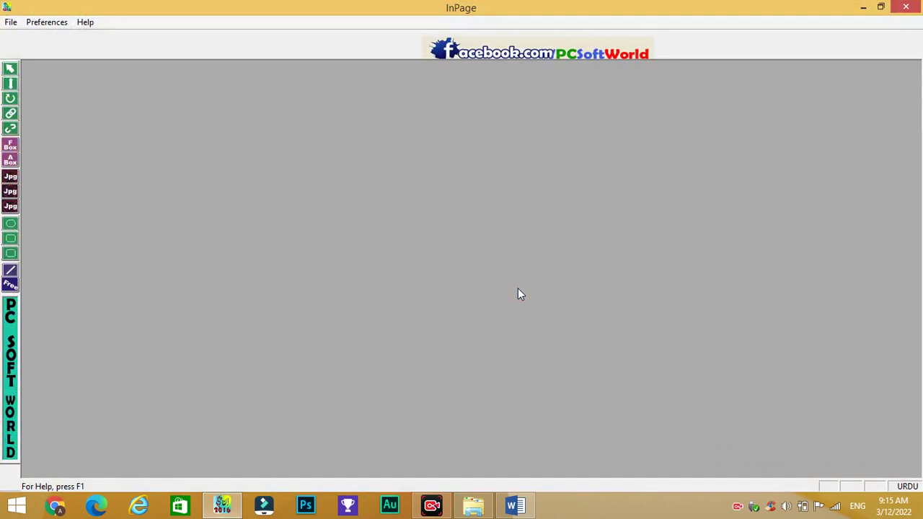
{"action": "key", "text": "F1"}
{"action": "left_click", "coordinate": [516, 285]}
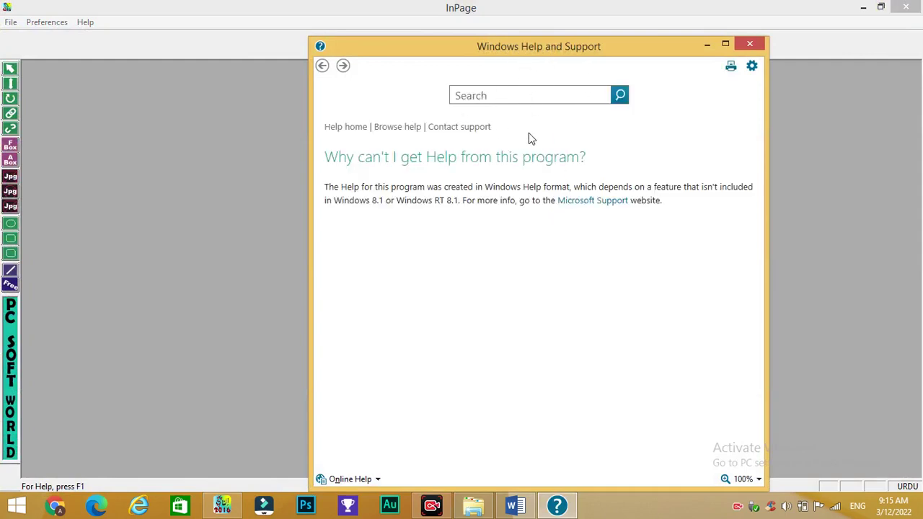
{"action": "left_click", "coordinate": [749, 44]}
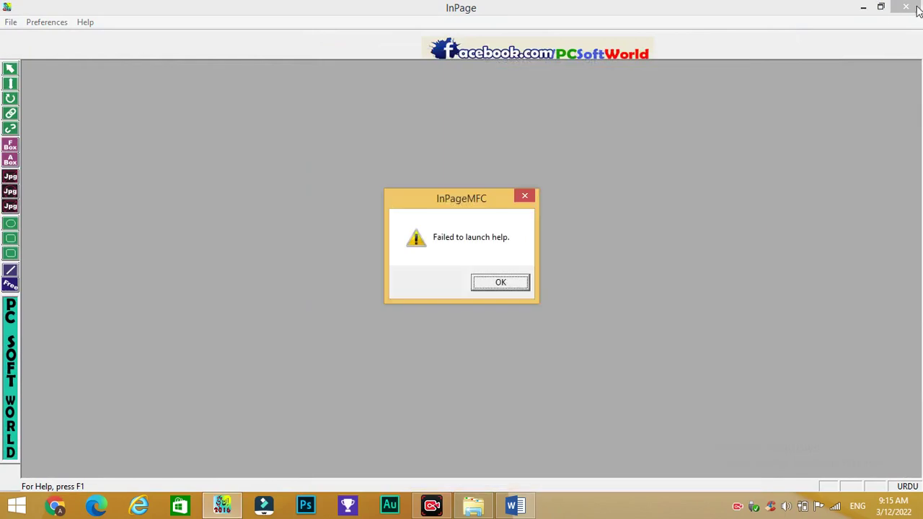
{"action": "left_click", "coordinate": [498, 283]}
{"action": "left_click", "coordinate": [906, 7]}
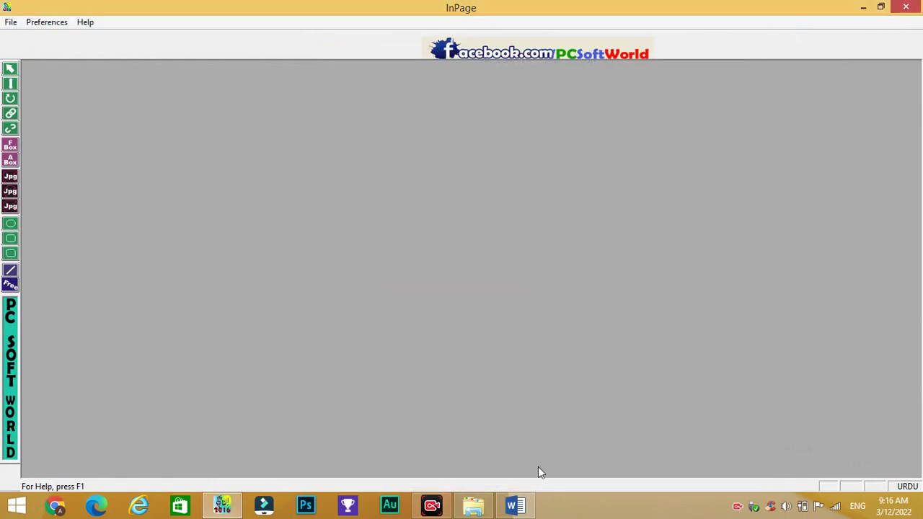
- Restore and scroll the Word notes, minimize Word, and select the dated video file on the desktop
{"action": "left_click", "coordinate": [515, 506]}
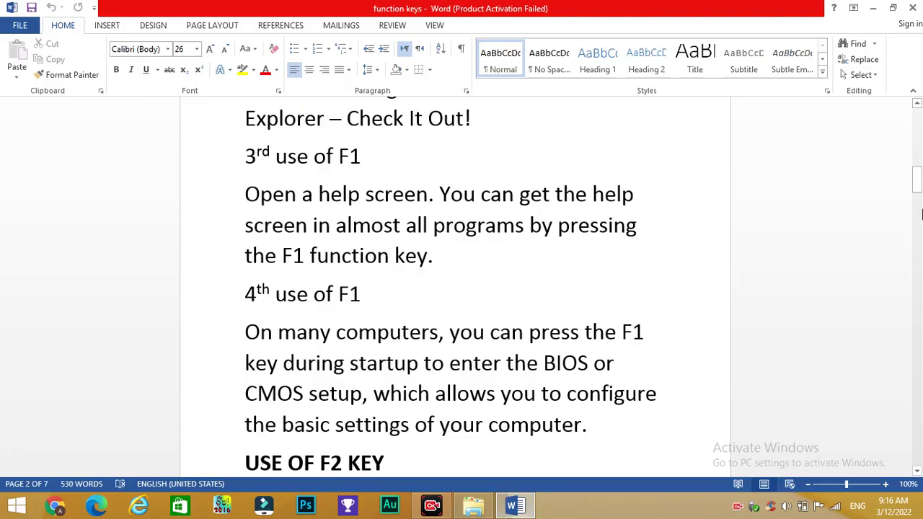
{"action": "left_click_drag", "start_coordinate": [918, 186], "coordinate": [918, 210]}
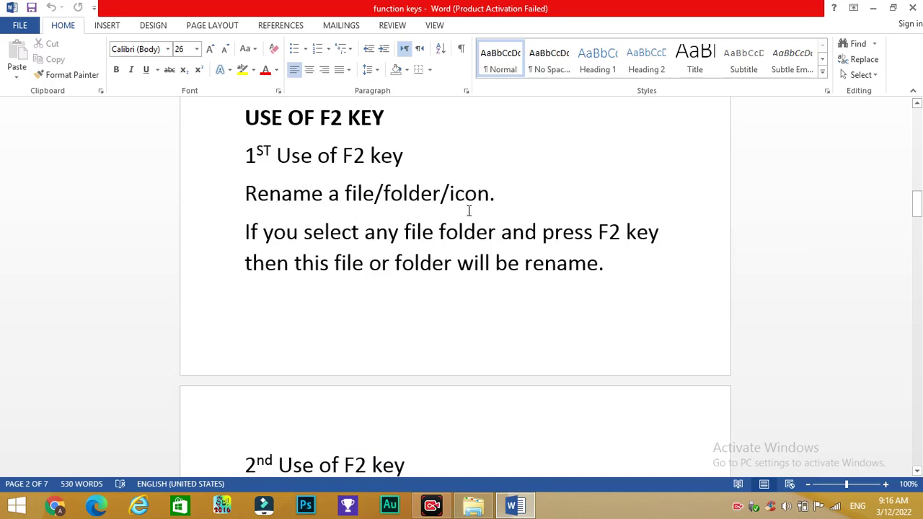
{"action": "left_click", "coordinate": [872, 8]}
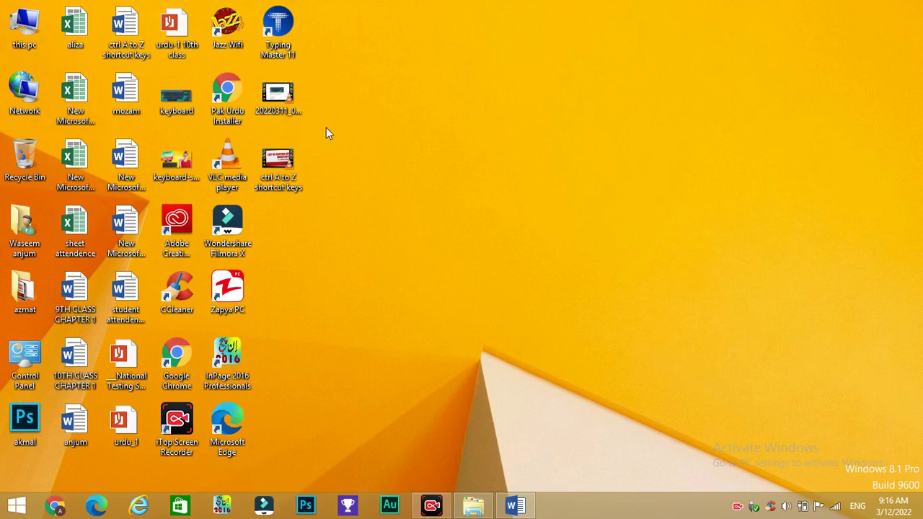
{"action": "left_click", "coordinate": [289, 101]}
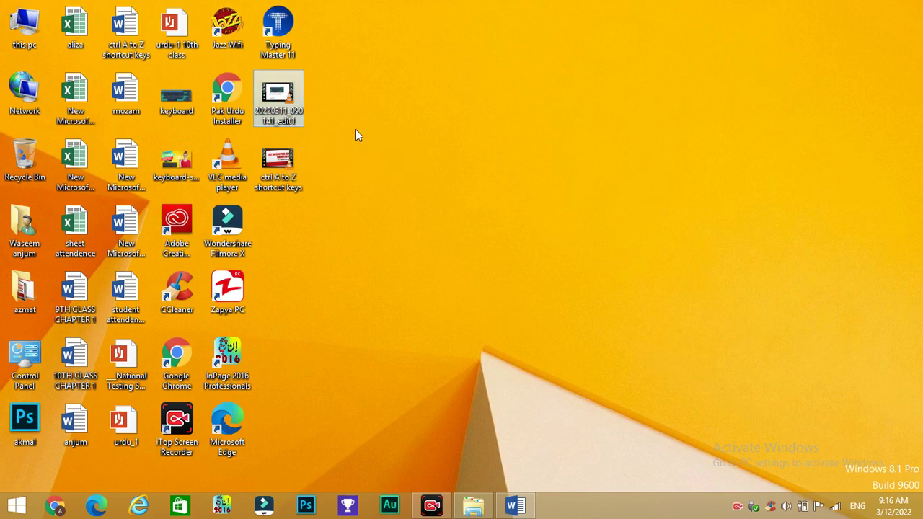
- Rename the dated video file to 'scholars' using F2
{"action": "key", "text": "F2"}
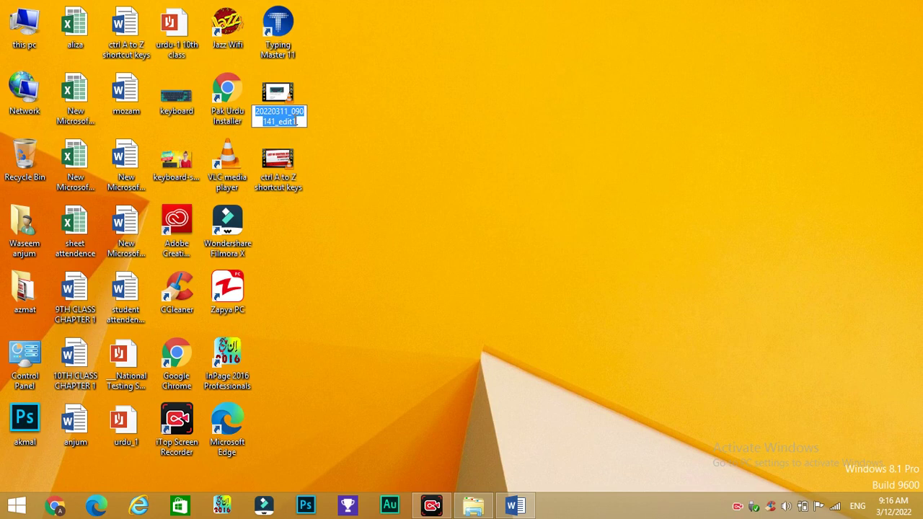
{"action": "type", "text": "scho"}
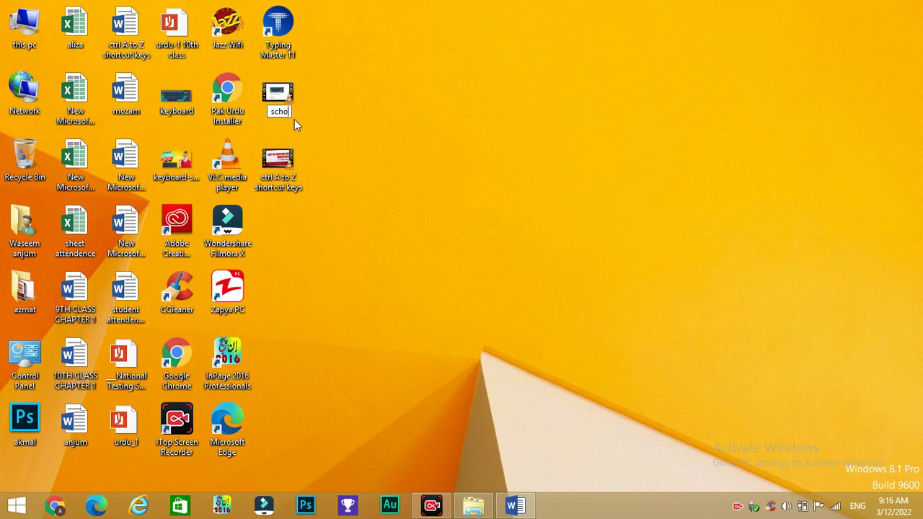
{"action": "type", "text": "lars"}
{"action": "key", "text": "Return"}
- Rename the folder in the first column to a person's name using F2
{"action": "left_click", "coordinate": [144, 109]}
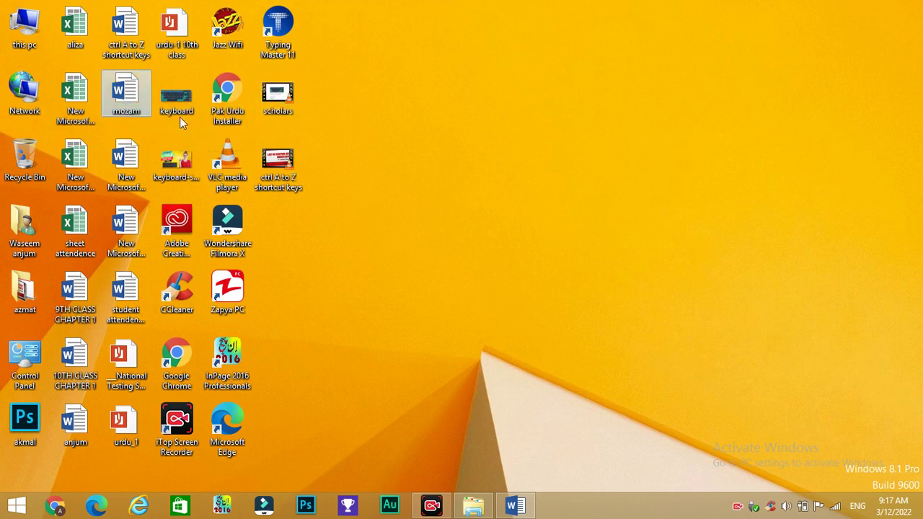
{"action": "mouse_move", "coordinate": [24, 292]}
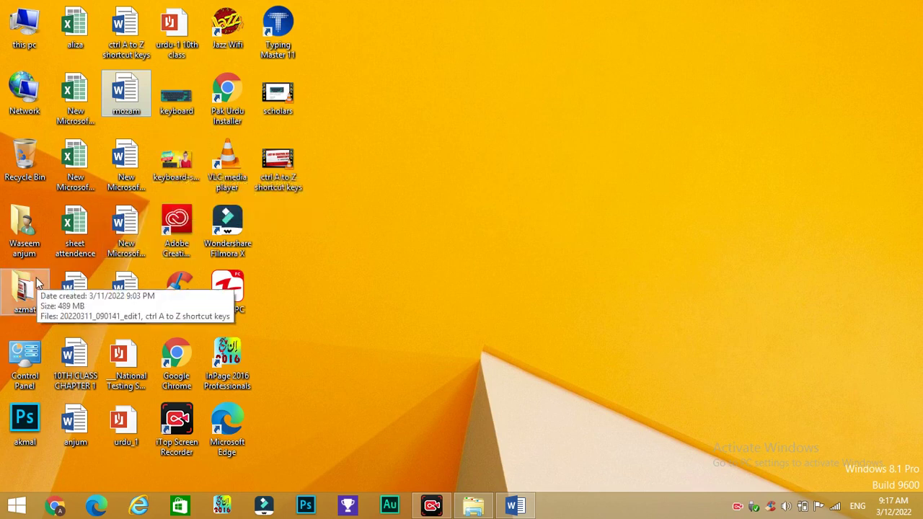
{"action": "left_click", "coordinate": [37, 284]}
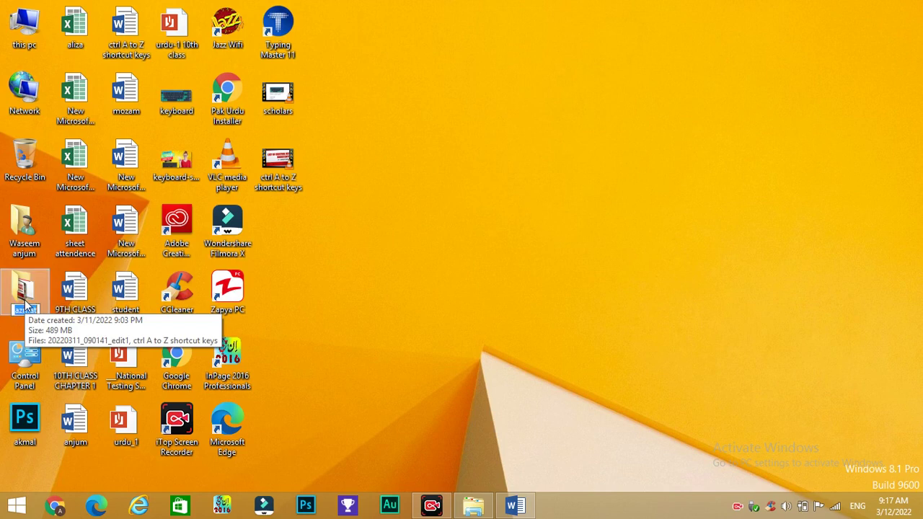
{"action": "key", "text": "F2"}
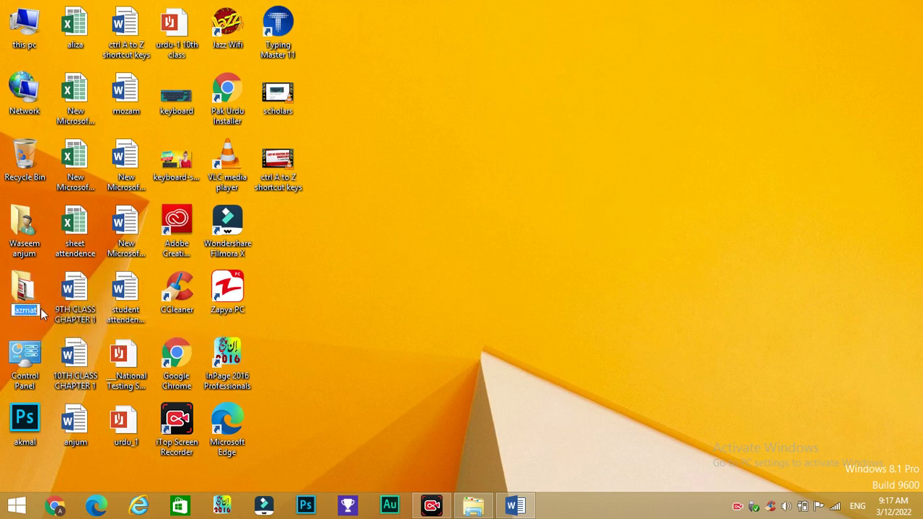
{"action": "type", "text": "wase"}
{"action": "type", "text": "em"}
{"action": "key", "text": "Return"}
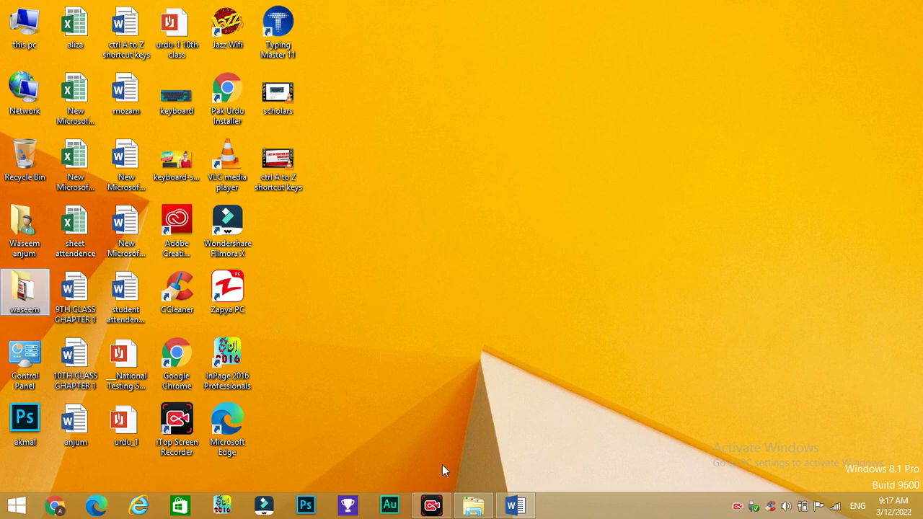
{"action": "left_click", "coordinate": [515, 505]}
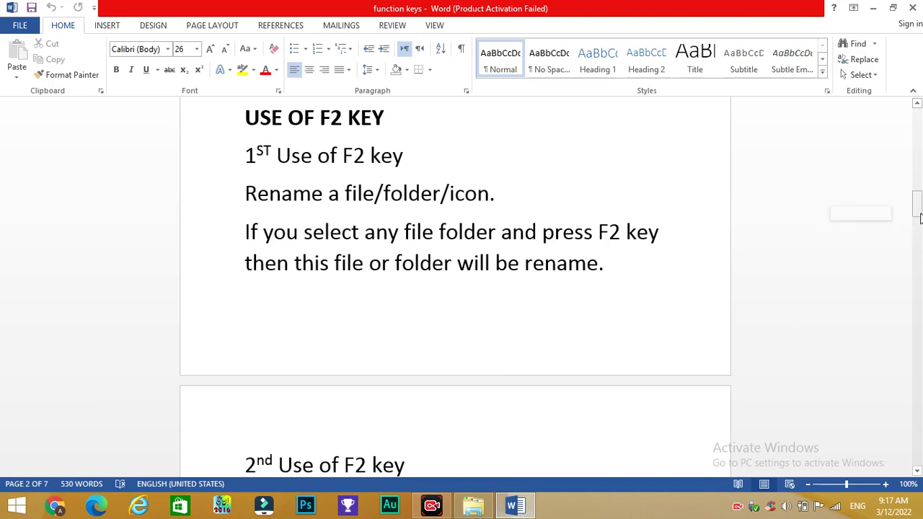
{"action": "left_click_drag", "start_coordinate": [919, 218], "coordinate": [919, 245]}
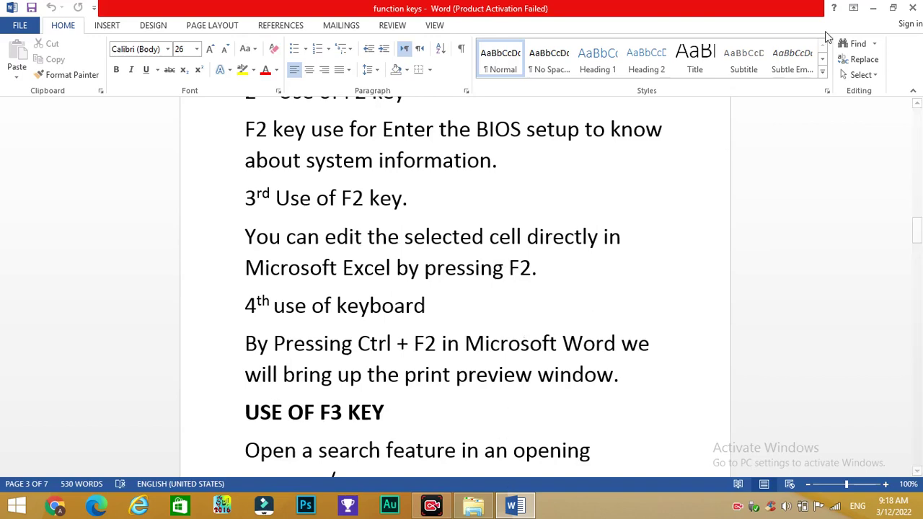
{"action": "left_click", "coordinate": [872, 8]}
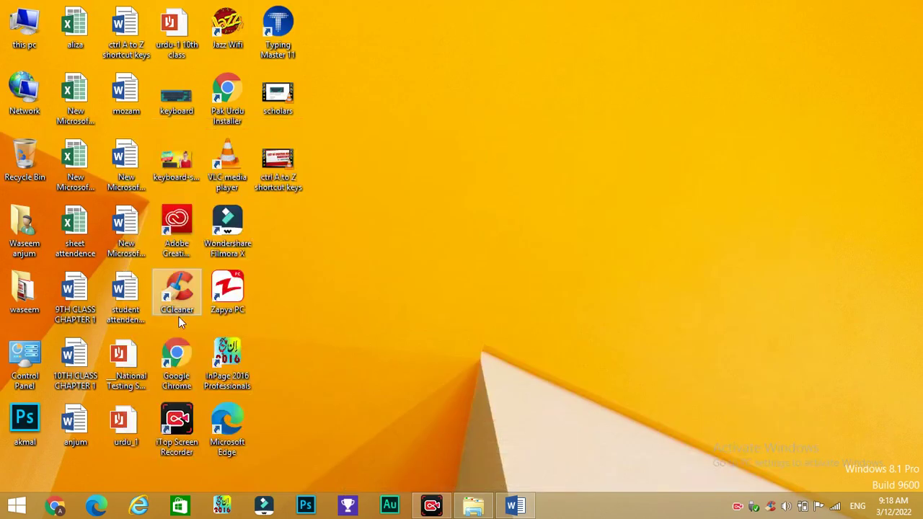
- Open the sheet attendence workbook and replace the Leave Days heading in AO4 with 'days'
{"action": "double_click", "coordinate": [73, 223]}
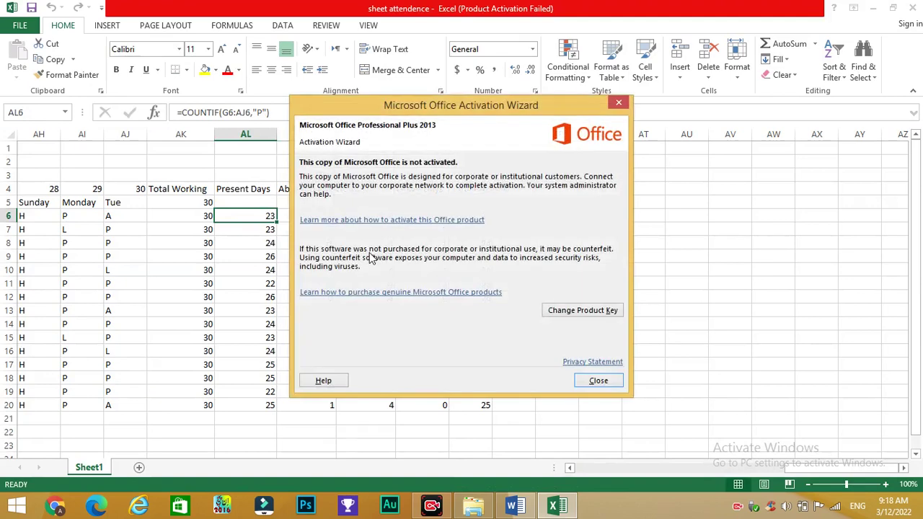
{"action": "left_click", "coordinate": [607, 384]}
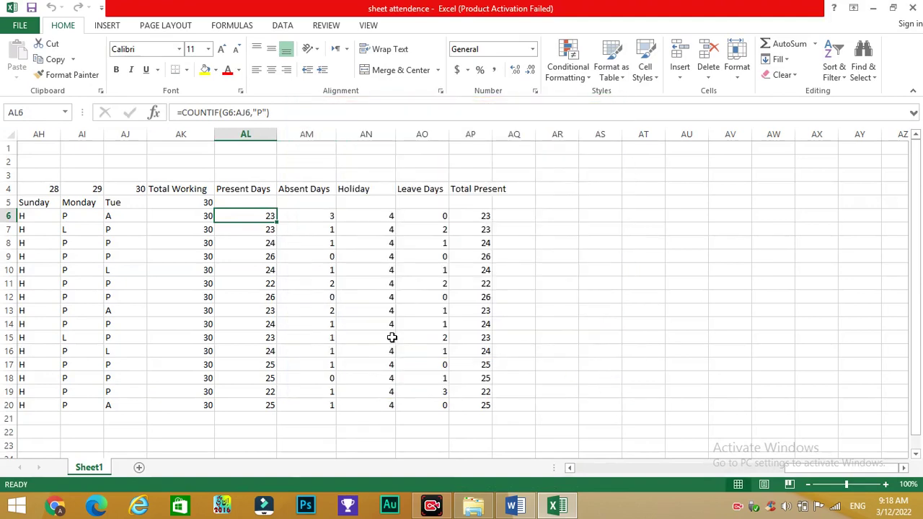
{"action": "left_click", "coordinate": [425, 188]}
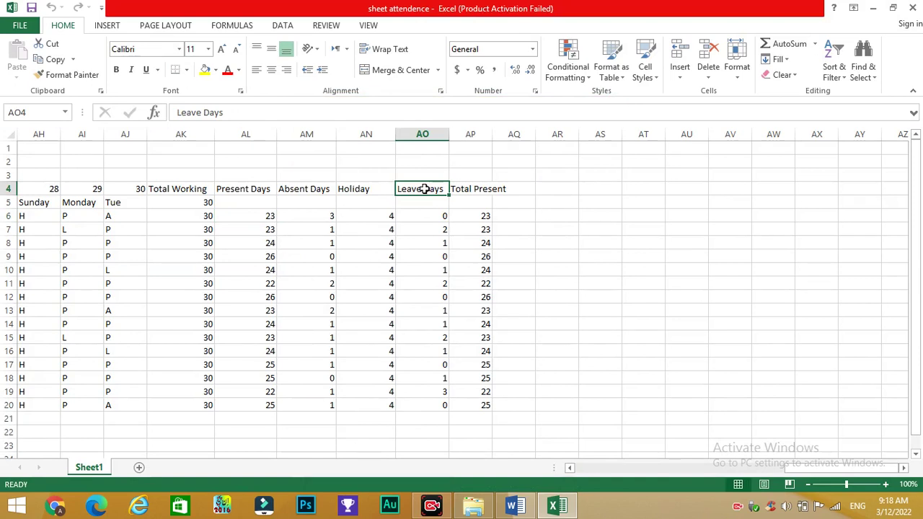
{"action": "double_click", "coordinate": [425, 189]}
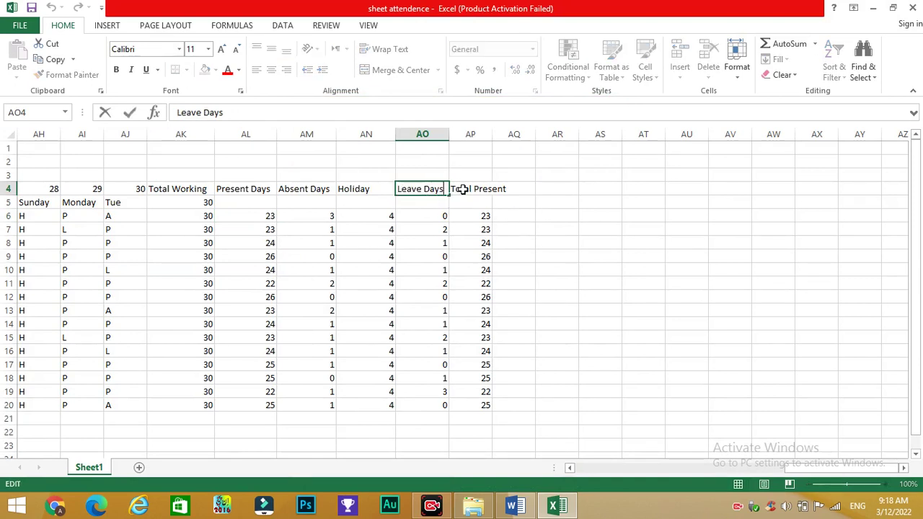
{"action": "key", "text": "BackSpace"}
{"action": "key", "text": "BackSpace"}
{"action": "key", "text": "BackSpace"}
{"action": "key", "text": "BackSpace"}
{"action": "key", "text": "BackSpace"}
{"action": "key", "text": "BackSpace"}
{"action": "key", "text": "BackSpace"}
{"action": "key", "text": "BackSpace"}
{"action": "key", "text": "BackSpace"}
{"action": "key", "text": "BackSpace"}
{"action": "type", "text": "wa"}
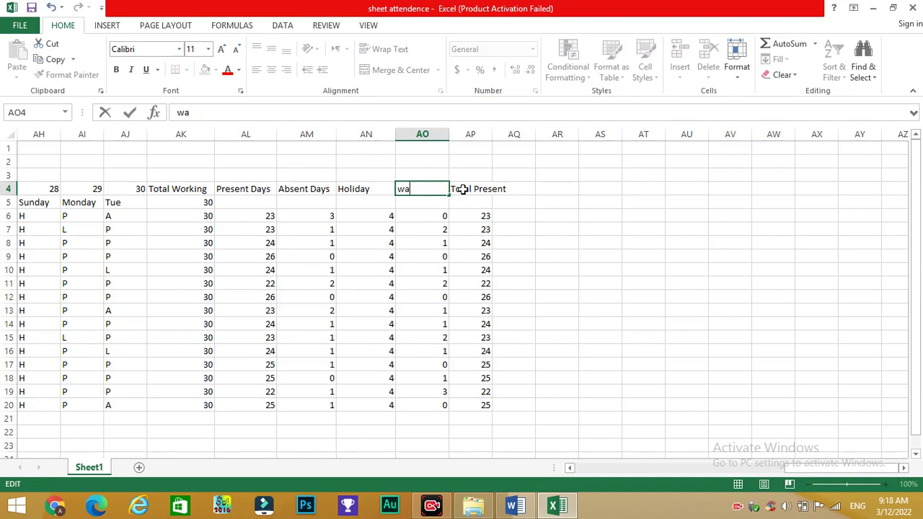
{"action": "type", "text": "see"}
{"action": "key", "text": "BackSpace"}
{"action": "key", "text": "BackSpace"}
{"action": "key", "text": "BackSpace"}
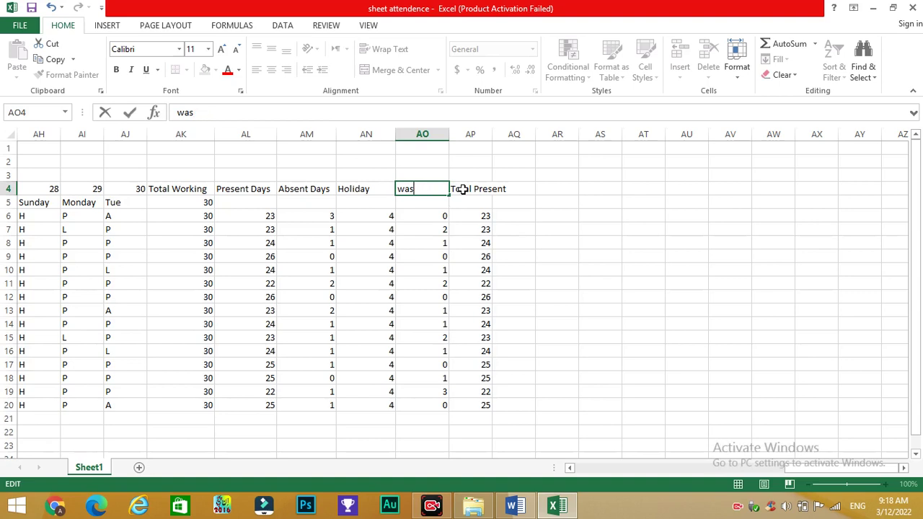
{"action": "key", "text": "BackSpace"}
{"action": "key", "text": "BackSpace"}
{"action": "key", "text": "BackSpace"}
{"action": "type", "text": "d"}
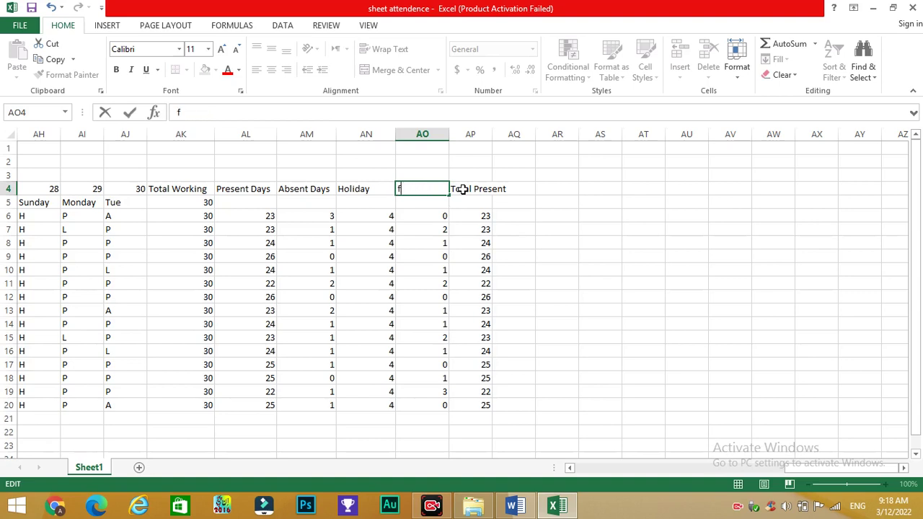
{"action": "key", "text": "BackSpace"}
{"action": "type", "text": "days"}
- Return to the Word notes, show Print Preview with Ctrl+F2, then go back to editing
{"action": "left_click", "coordinate": [515, 507]}
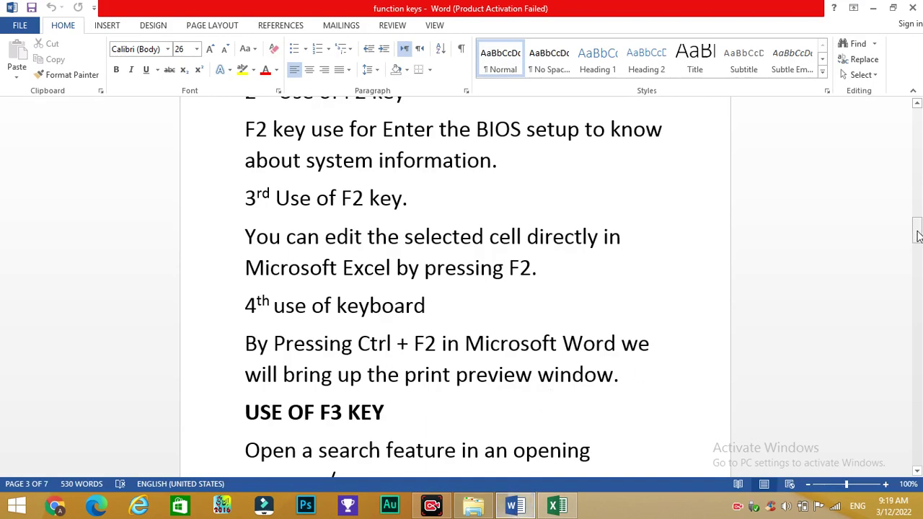
{"action": "left_click_drag", "start_coordinate": [918, 237], "coordinate": [918, 241]}
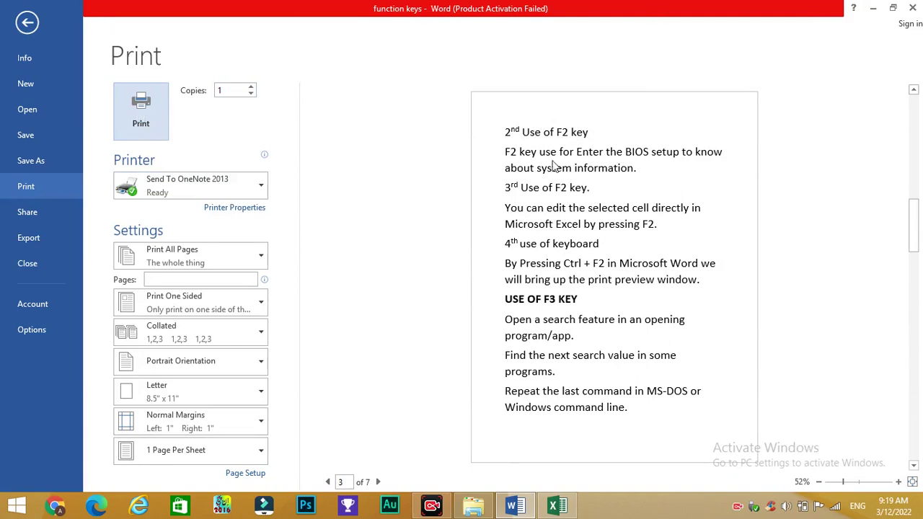
{"action": "left_click", "coordinate": [26, 24]}
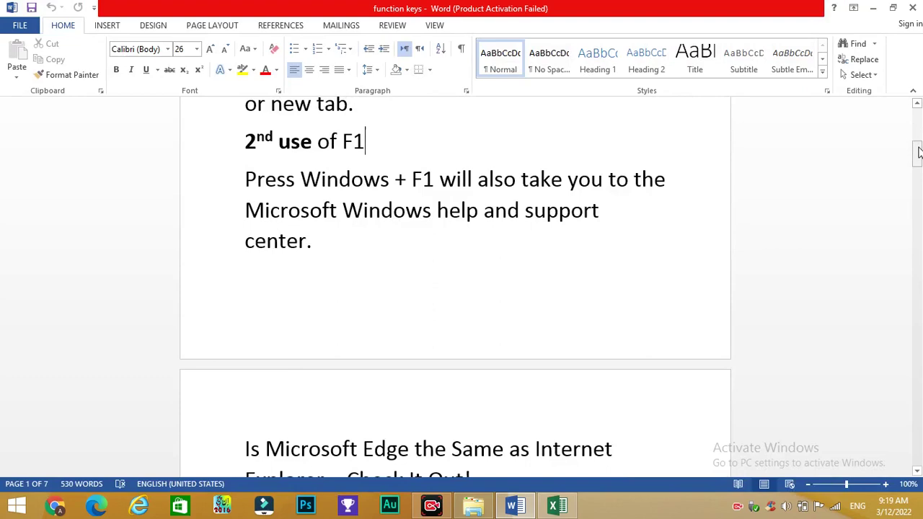
{"action": "left_click_drag", "start_coordinate": [918, 151], "coordinate": [918, 136]}
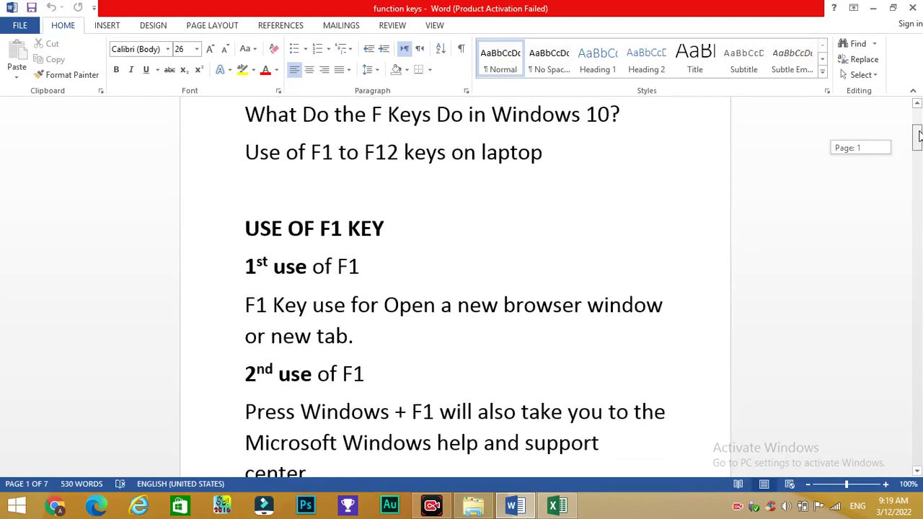
{"action": "left_click_drag", "start_coordinate": [918, 136], "coordinate": [918, 247]}
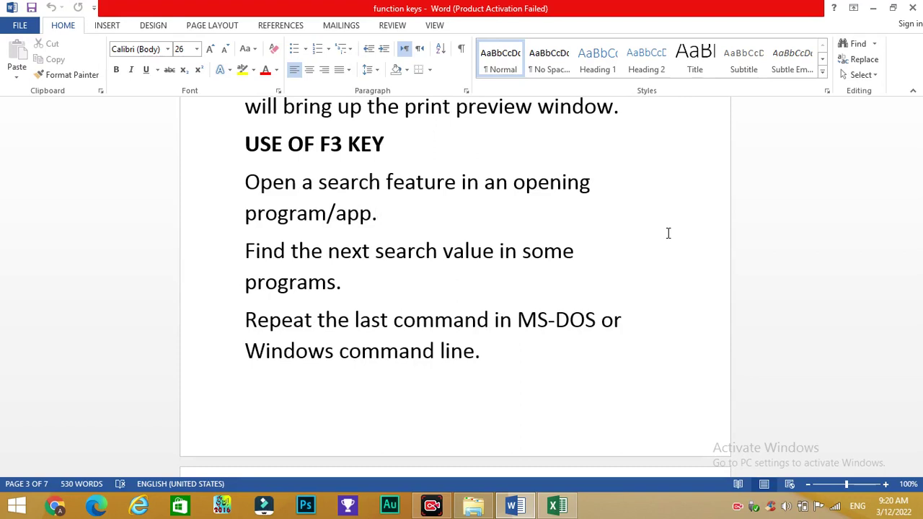
{"action": "key", "text": "F3"}
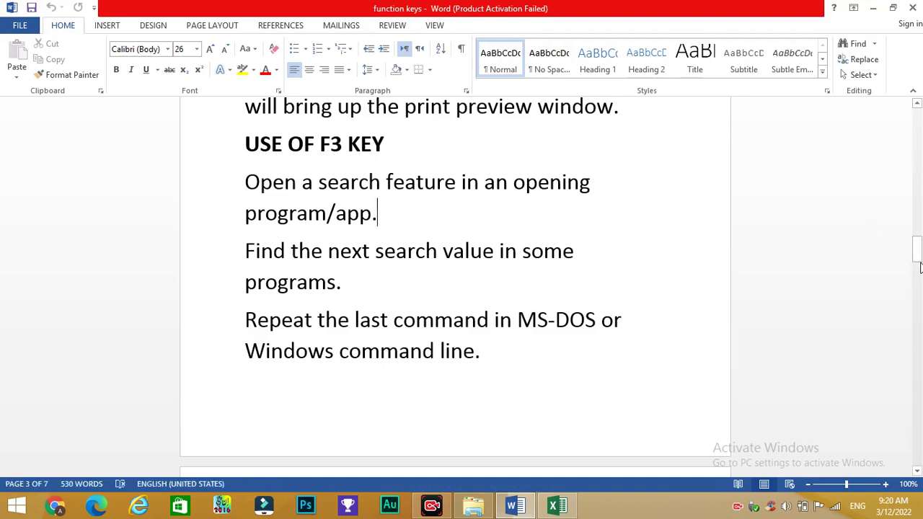
- Minimize Word and Excel, then launch Chrome on the Technical profile
{"action": "left_click", "coordinate": [872, 8]}
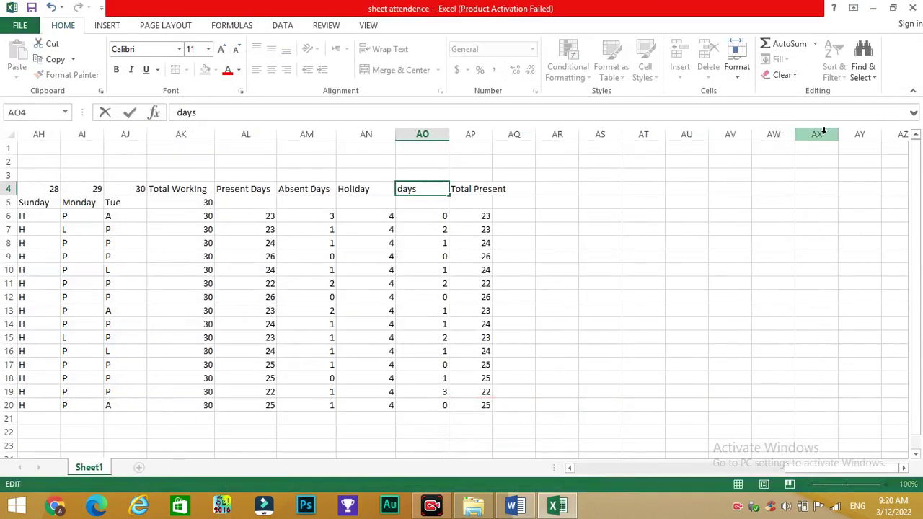
{"action": "left_click", "coordinate": [874, 7]}
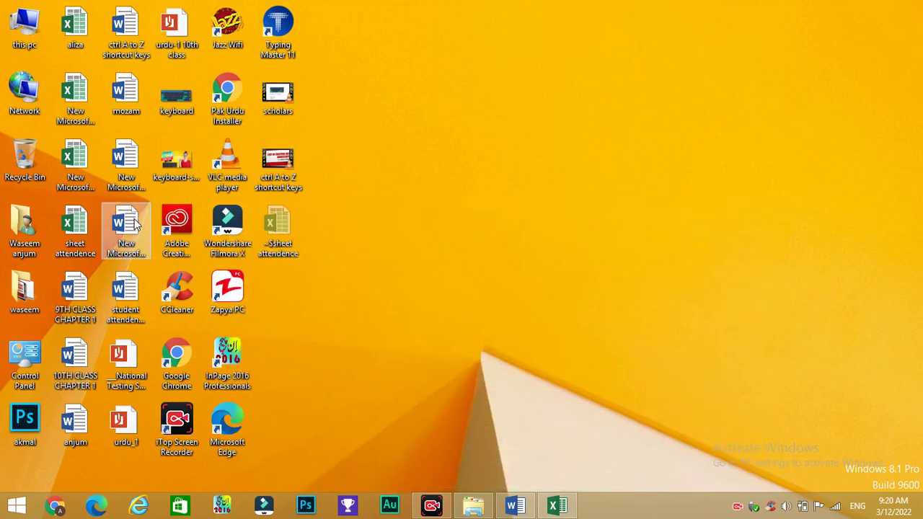
{"action": "double_click", "coordinate": [166, 364]}
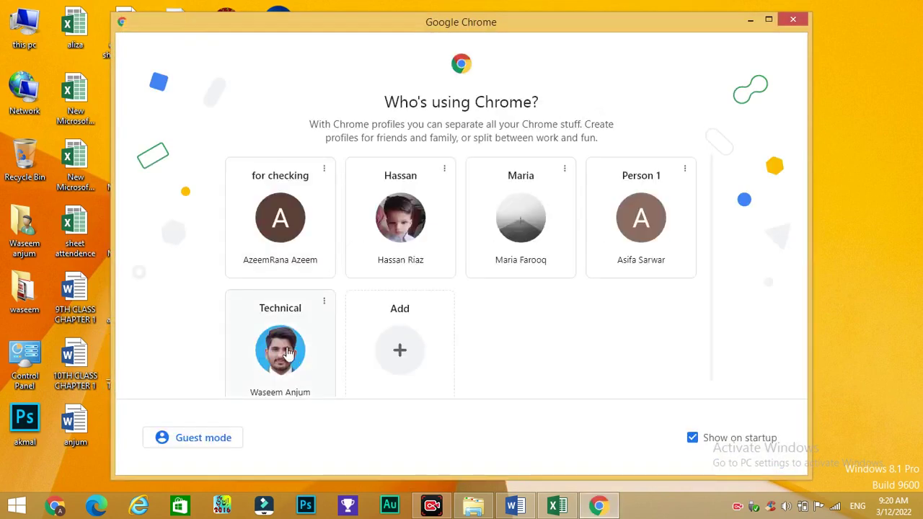
{"action": "left_click", "coordinate": [286, 351]}
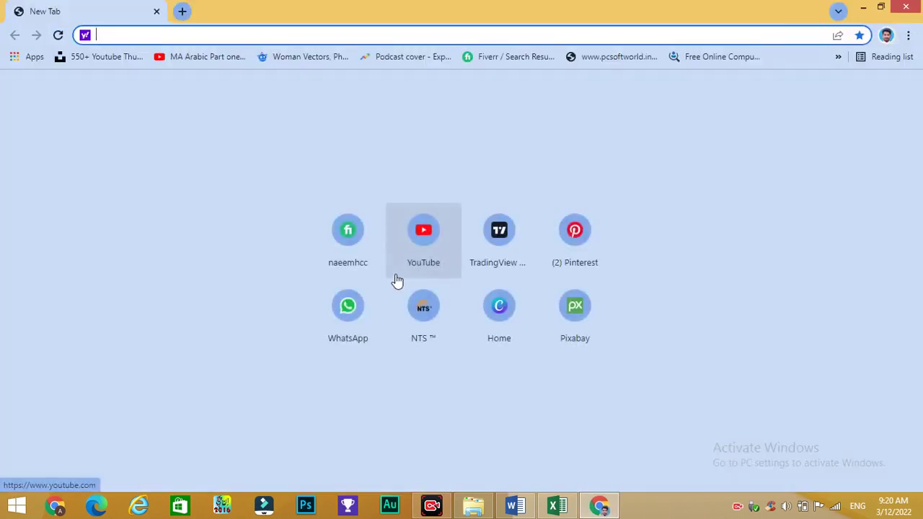
- Search the New Tab page for 'podcast', close the find bar, and return to Word
{"action": "key", "text": "ctrl+f"}
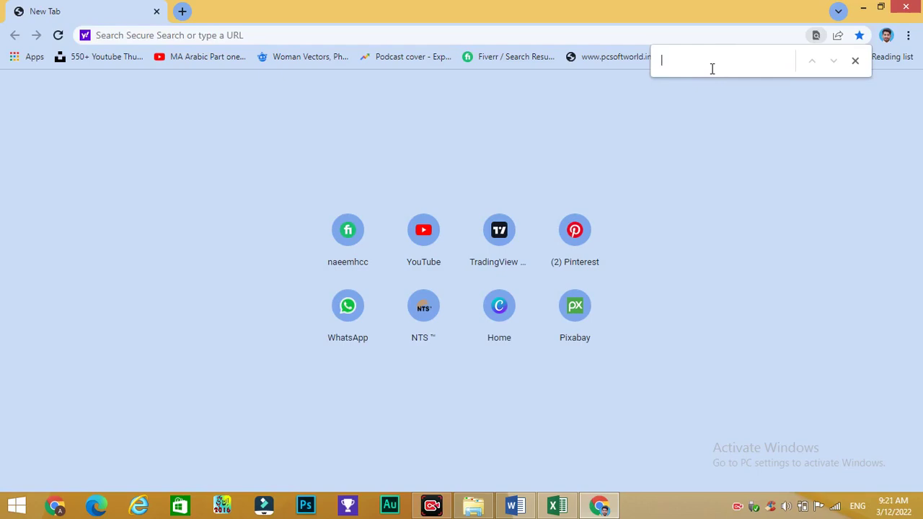
{"action": "type", "text": "po"}
{"action": "type", "text": "dc"}
{"action": "type", "text": "ast"}
{"action": "left_click", "coordinate": [856, 62]}
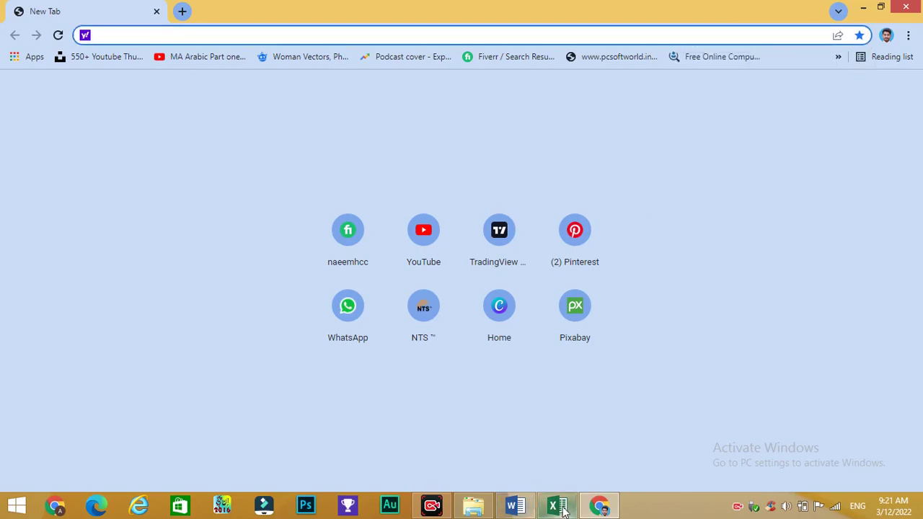
{"action": "left_click", "coordinate": [515, 506]}
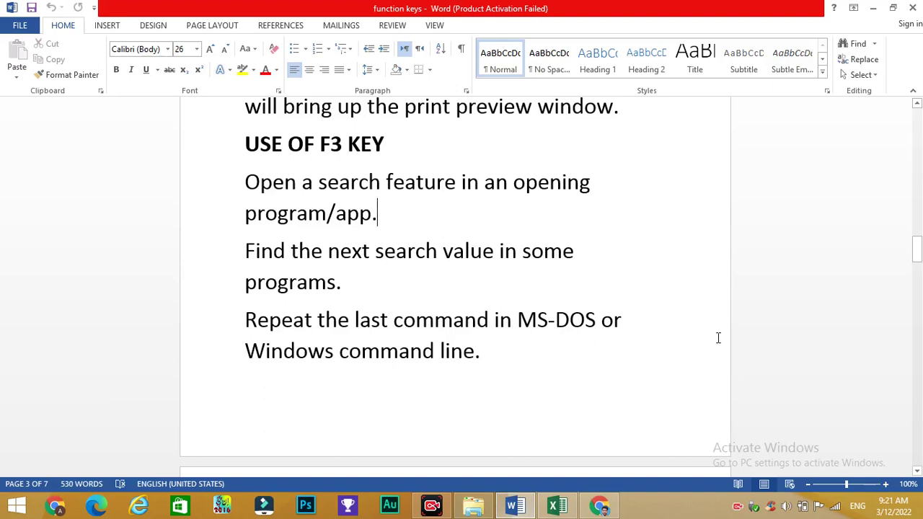
- Scroll the notes to the Alt+F4 uses under USE OF F4 KEY, then bring Excel forward
{"action": "left_click", "coordinate": [919, 258]}
{"action": "left_click_drag", "start_coordinate": [919, 261], "coordinate": [919, 283]}
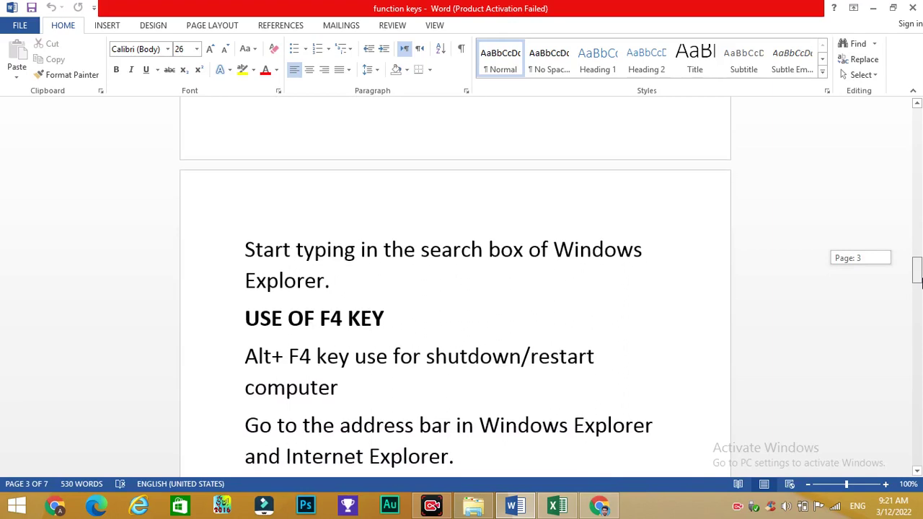
{"action": "left_click_drag", "start_coordinate": [918, 282], "coordinate": [919, 290]}
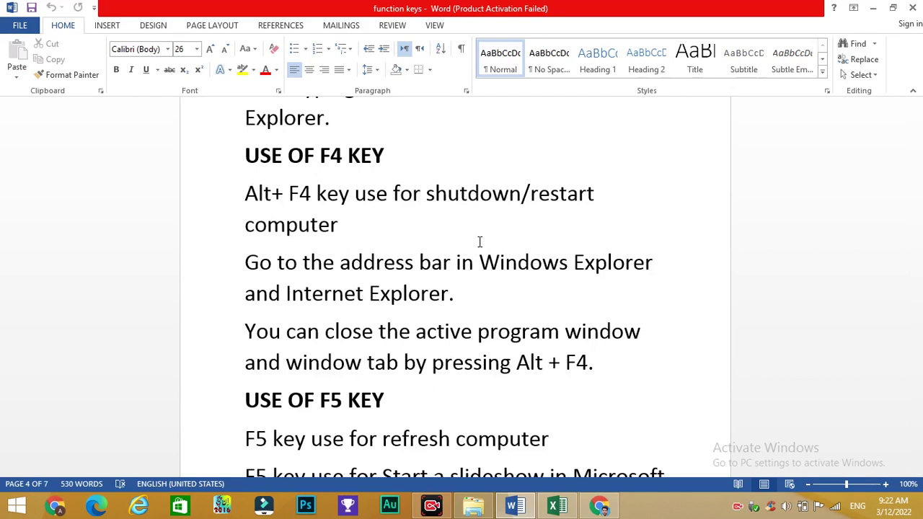
{"action": "left_click", "coordinate": [560, 509]}
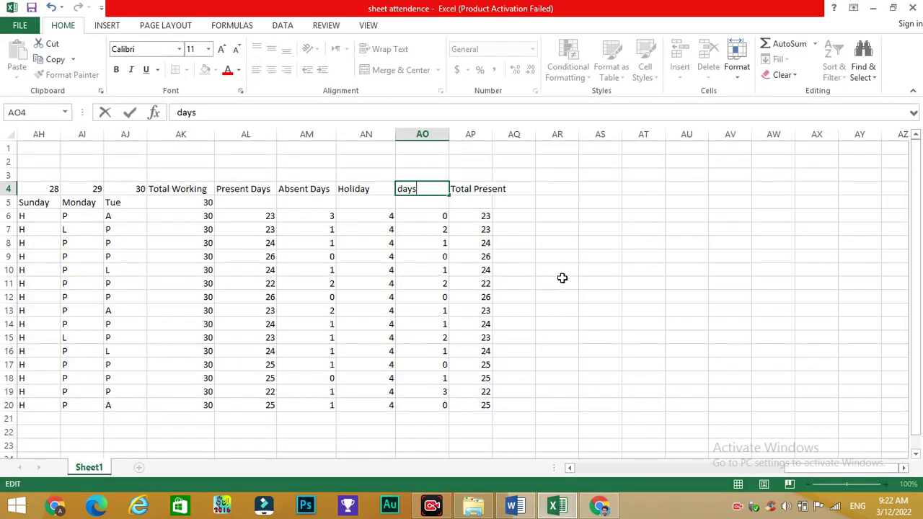
- Close the sheet attendence workbook without saving, close Chrome with Alt+F4, and minimize Word
{"action": "key", "text": "alt+F4"}
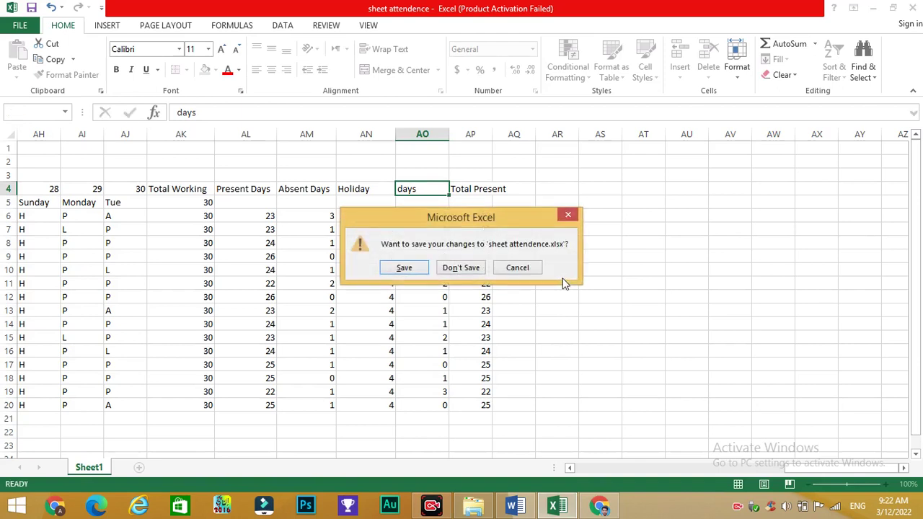
{"action": "left_click", "coordinate": [462, 271]}
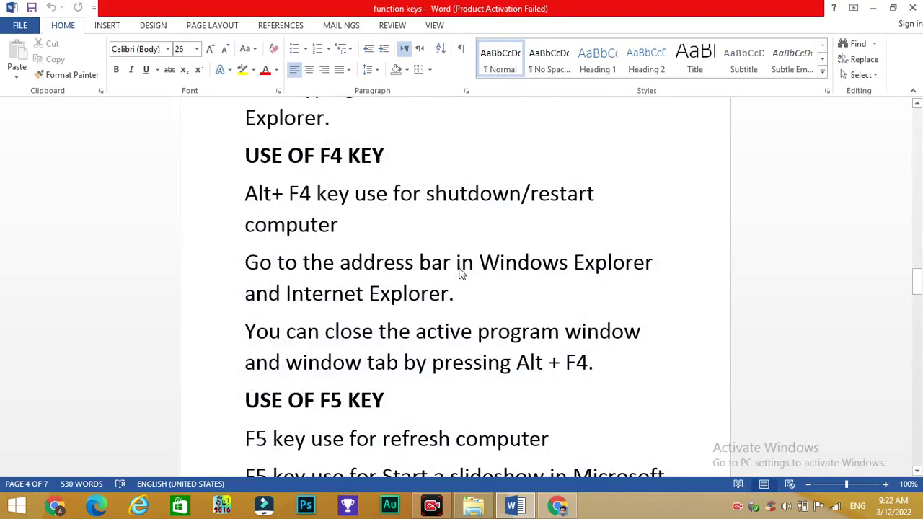
{"action": "left_click", "coordinate": [562, 508]}
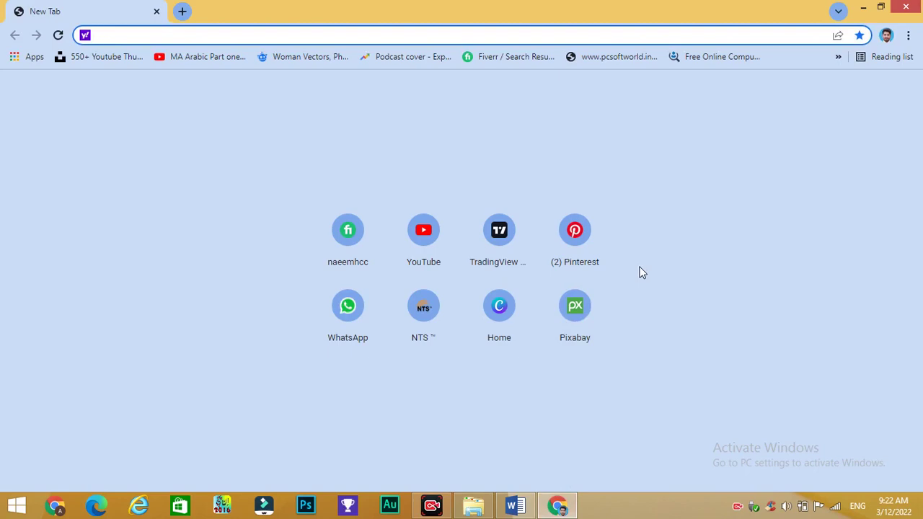
{"action": "key", "text": "alt+F4"}
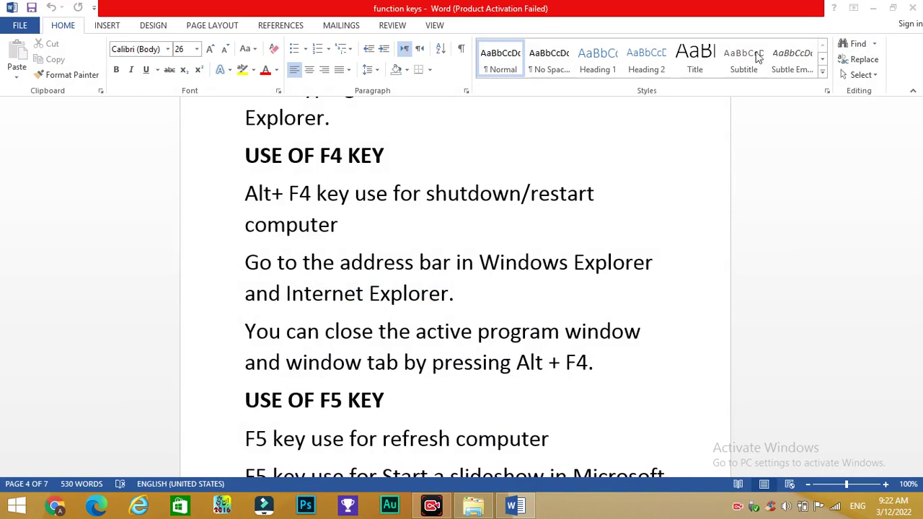
{"action": "left_click", "coordinate": [872, 11]}
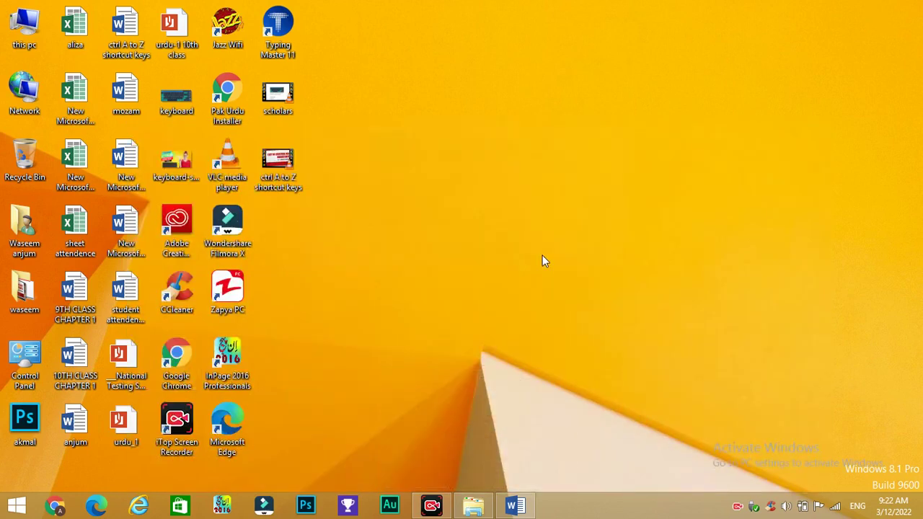
- Bring up the Shut Down Windows dialog, view its dropdown, cancel it, and restore the Word notes
{"action": "key", "text": "alt+F4"}
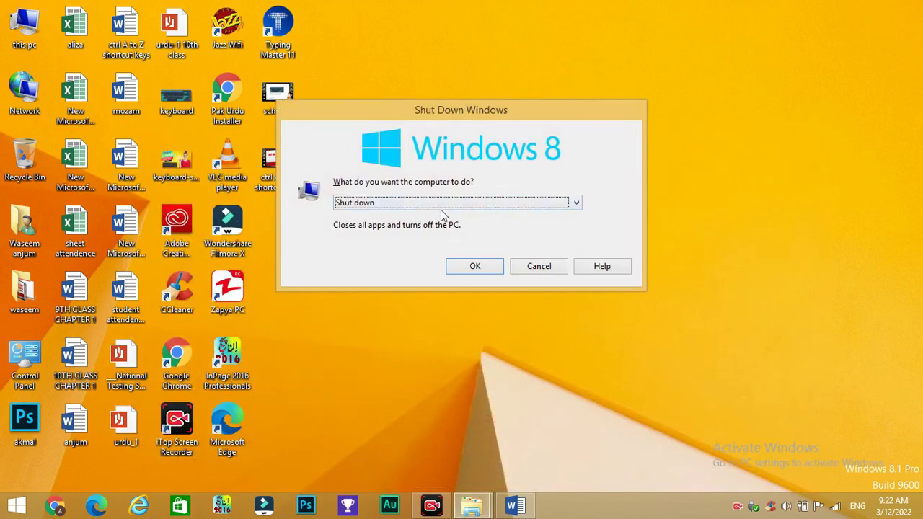
{"action": "left_click", "coordinate": [577, 206]}
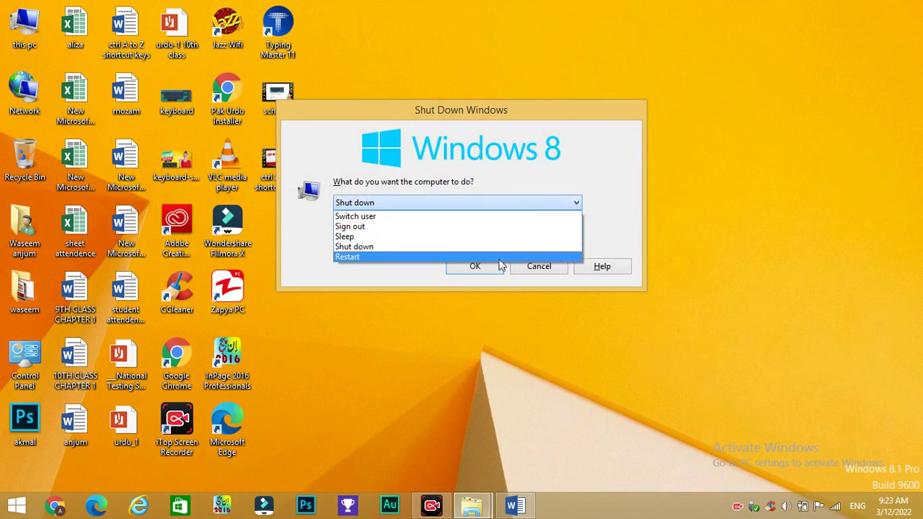
{"action": "left_click", "coordinate": [600, 226]}
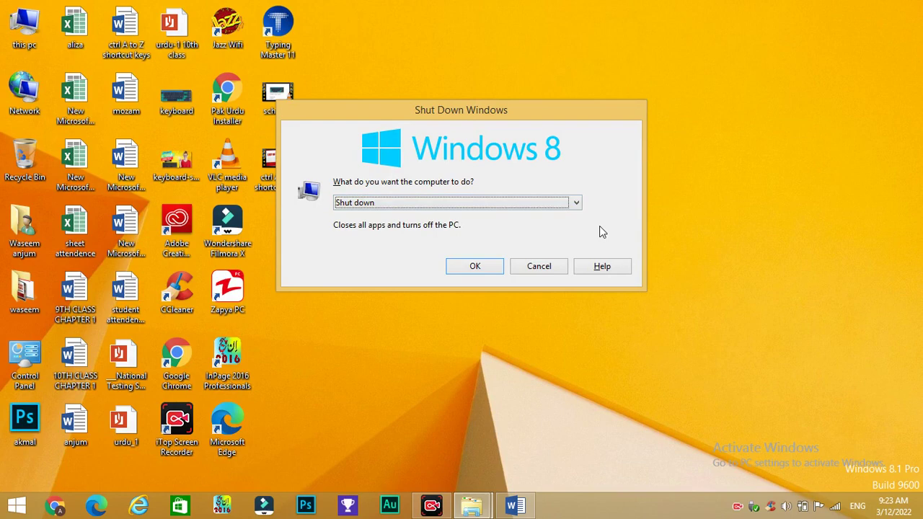
{"action": "left_click", "coordinate": [543, 266]}
{"action": "left_click", "coordinate": [512, 508]}
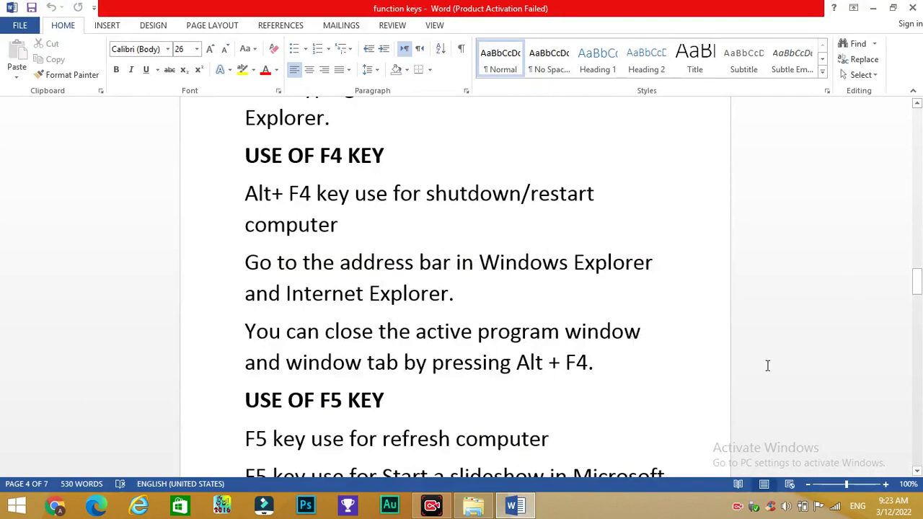
- Scroll the Word notes to the USE OF F5 KEY section, then minimize Word
{"action": "left_click_drag", "start_coordinate": [917, 287], "coordinate": [917, 303]}
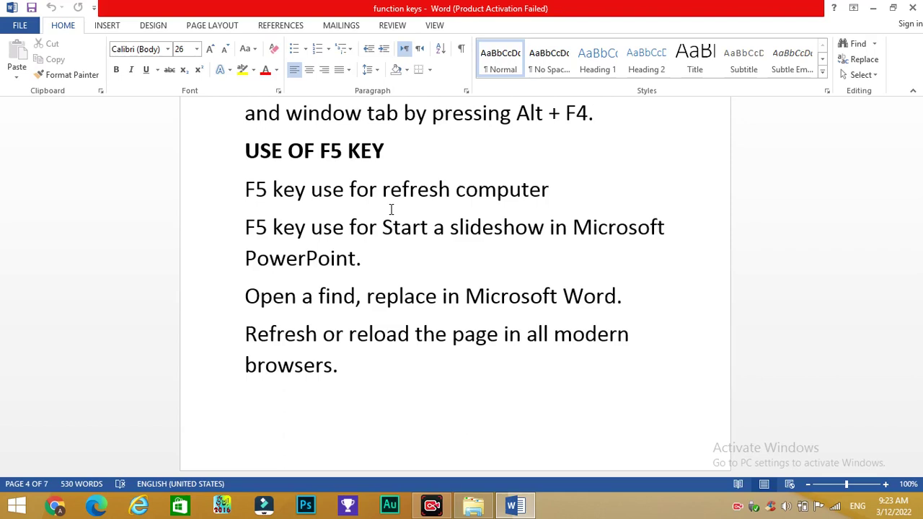
{"action": "left_click", "coordinate": [873, 8]}
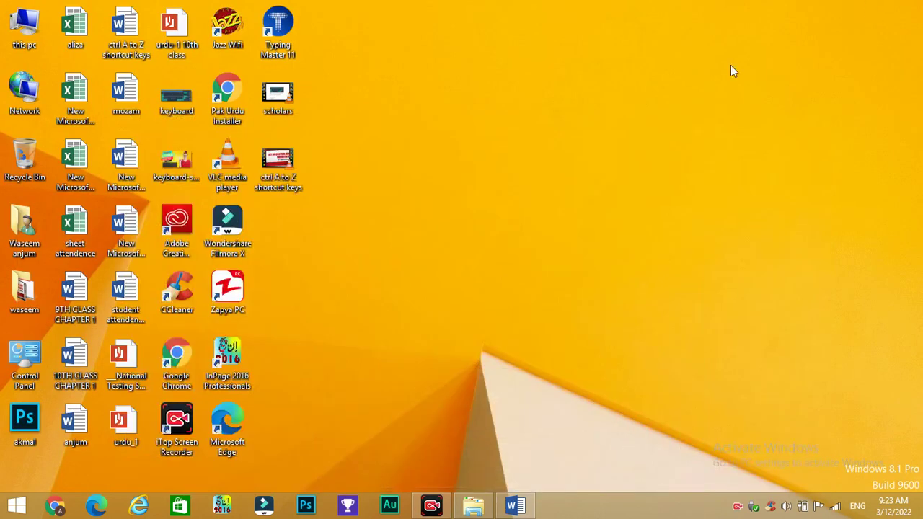
- Refresh the desktop from the right-click menu and with F5 three times, then briefly restore Word and minimize it
{"action": "right_click", "coordinate": [465, 123]}
{"action": "left_click", "coordinate": [500, 163]}
{"action": "key", "text": "F5"}
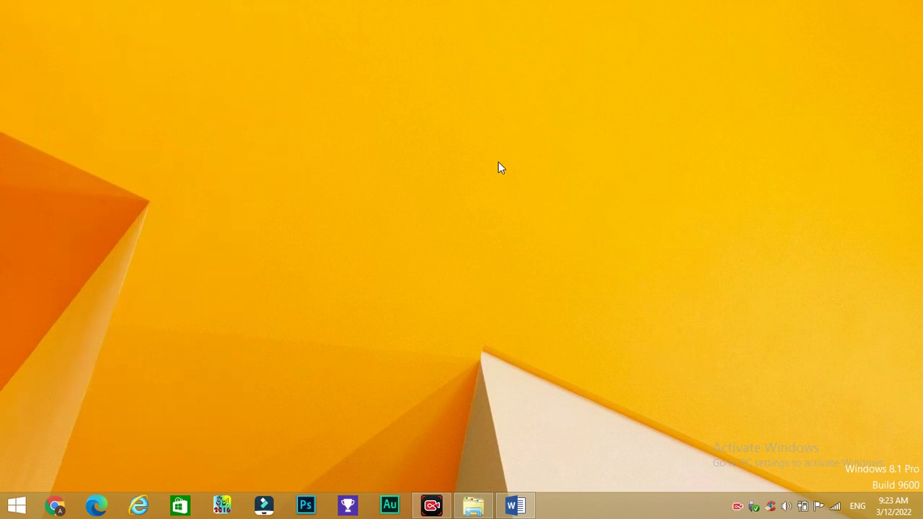
{"action": "key", "text": "F5"}
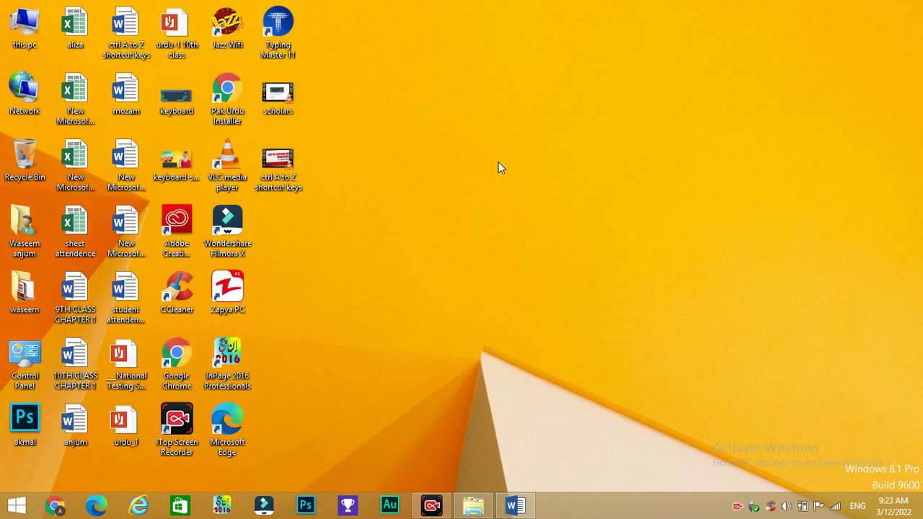
{"action": "key", "text": "F5"}
{"action": "left_click", "coordinate": [515, 507]}
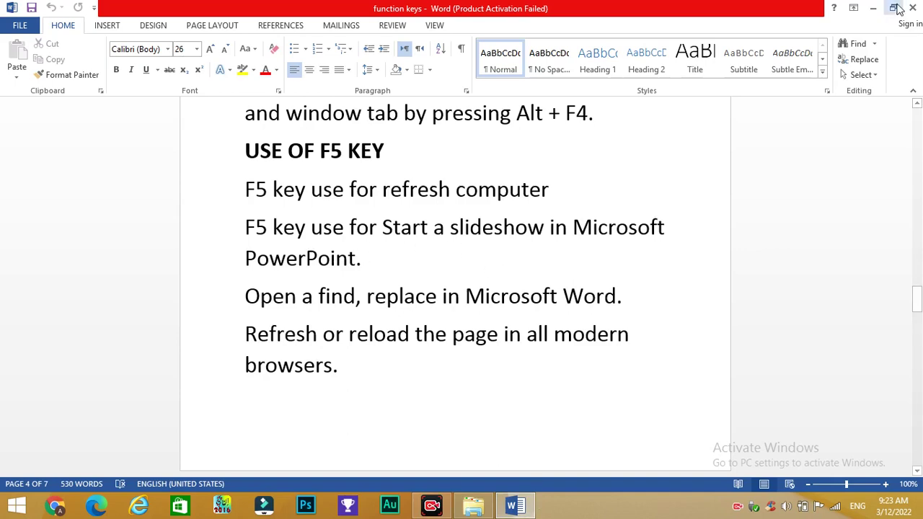
{"action": "left_click", "coordinate": [875, 8]}
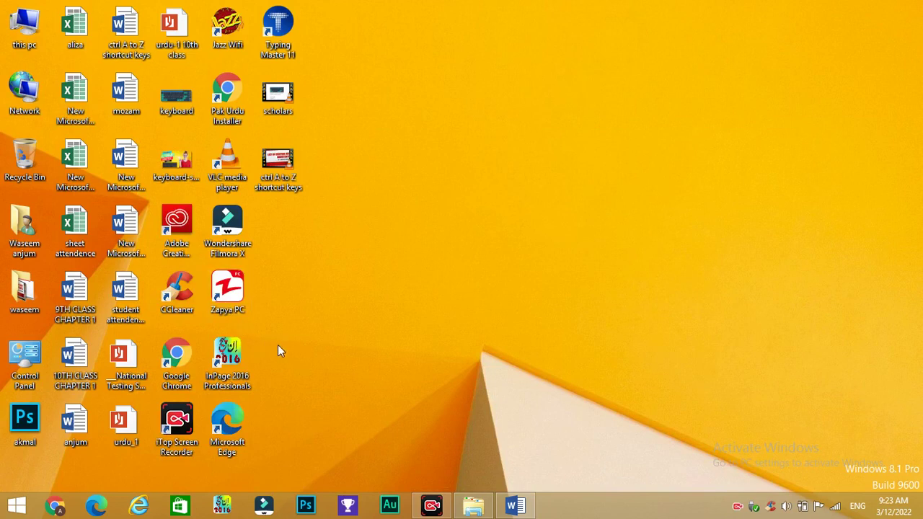
- Search the Start screen for 'ppt' and open the narana presentation in PowerPoint
{"action": "left_click", "coordinate": [17, 509]}
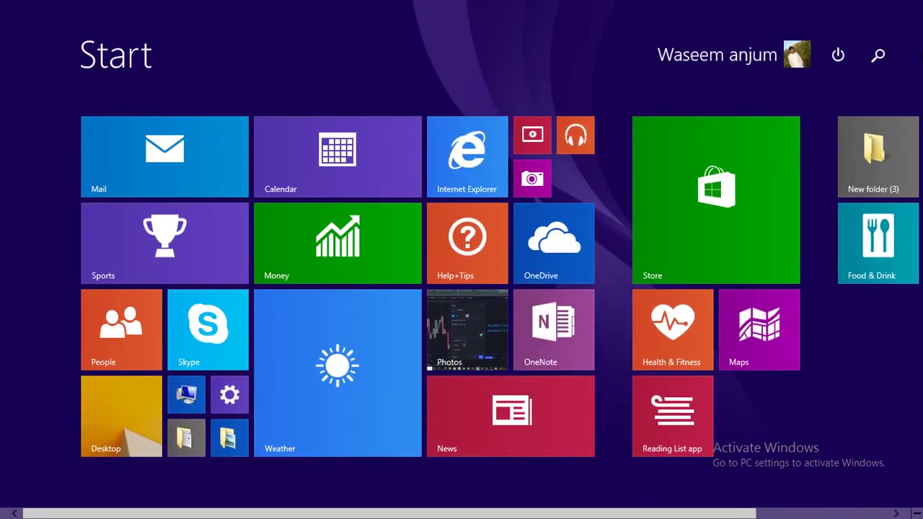
{"action": "left_click", "coordinate": [879, 58]}
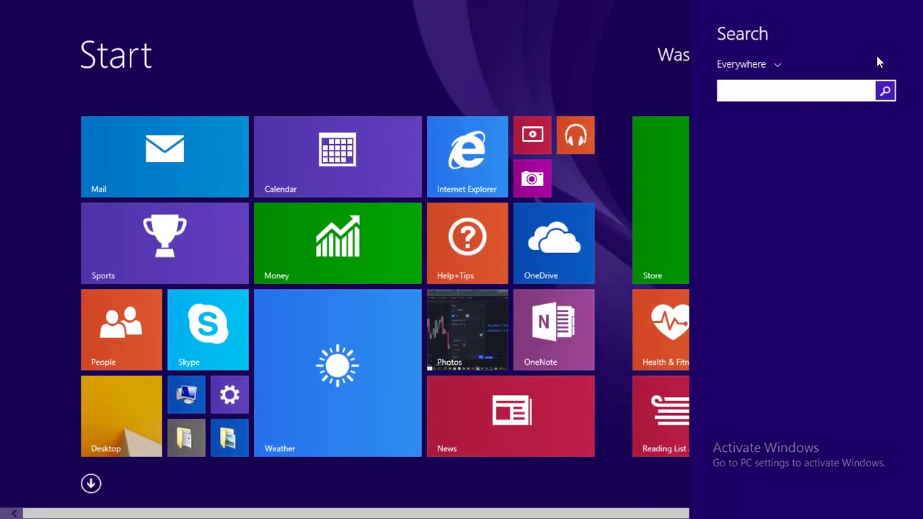
{"action": "type", "text": "p"}
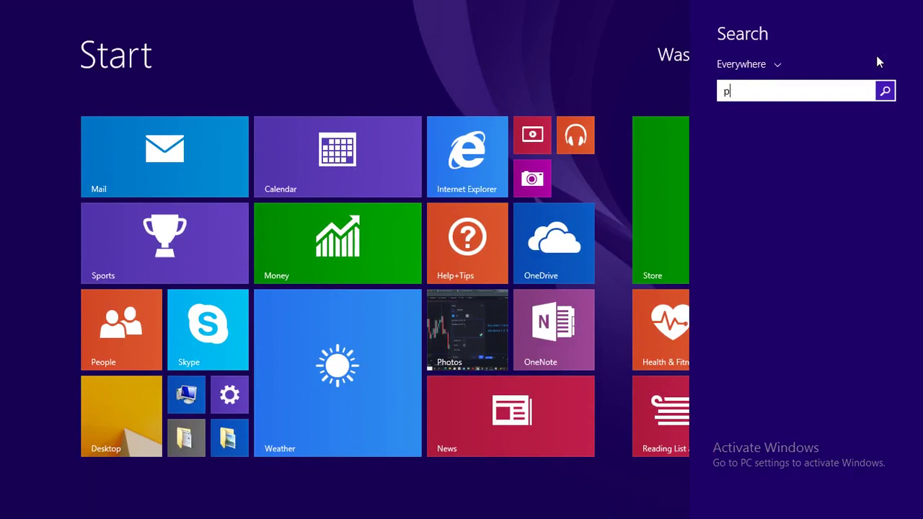
{"action": "type", "text": "rese"}
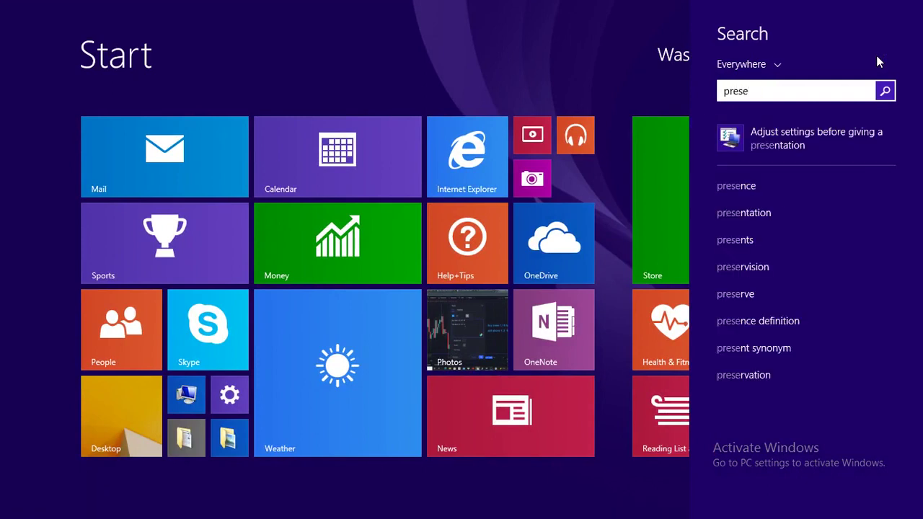
{"action": "type", "text": "n"}
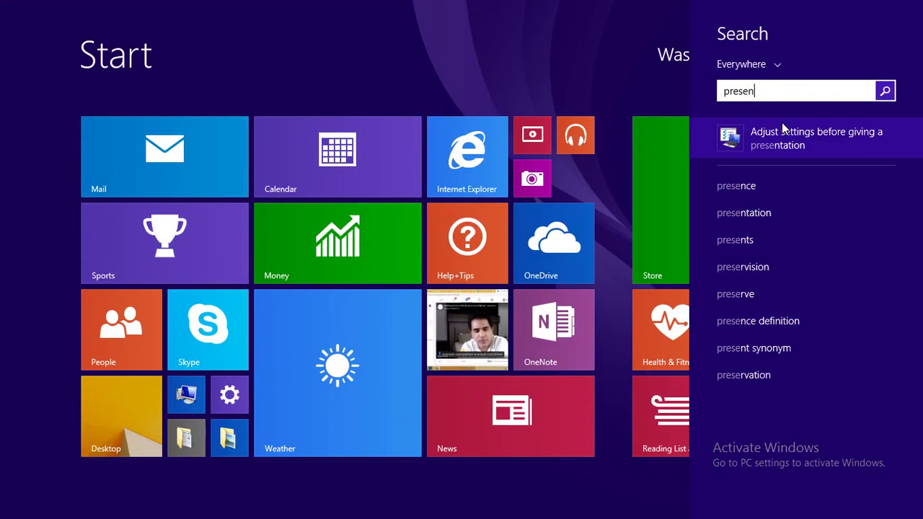
{"action": "type", "text": "te"}
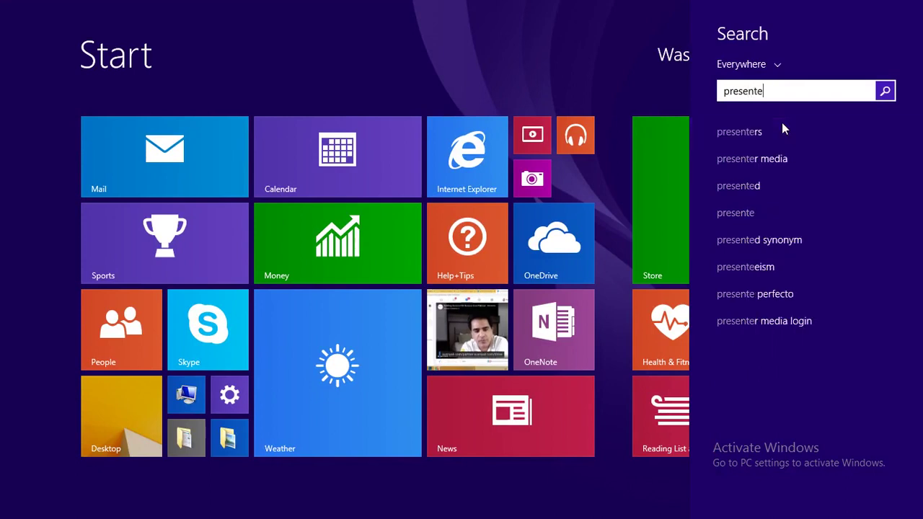
{"action": "key", "text": "BackSpace"}
{"action": "key", "text": "BackSpace"}
{"action": "key", "text": "BackSpace"}
{"action": "key", "text": "BackSpace"}
{"action": "key", "text": "BackSpace"}
{"action": "key", "text": "BackSpace"}
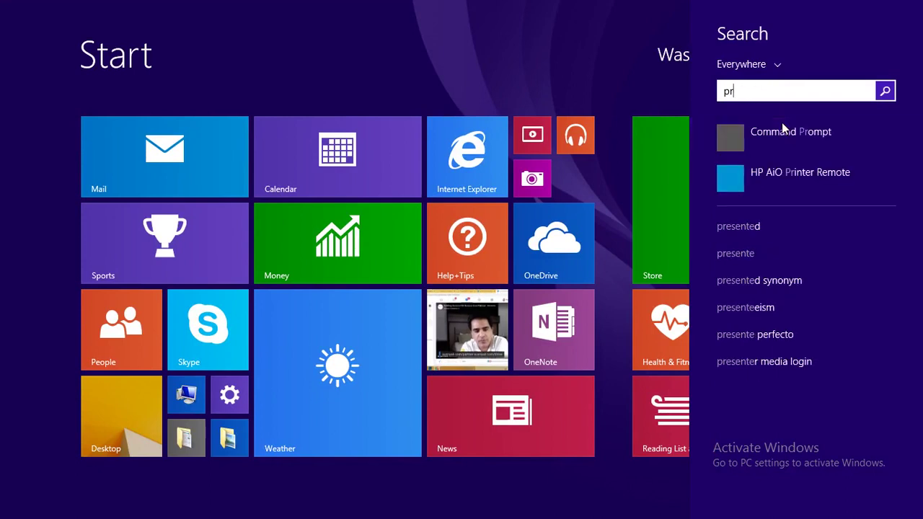
{"action": "key", "text": "BackSpace"}
{"action": "type", "text": "pt"}
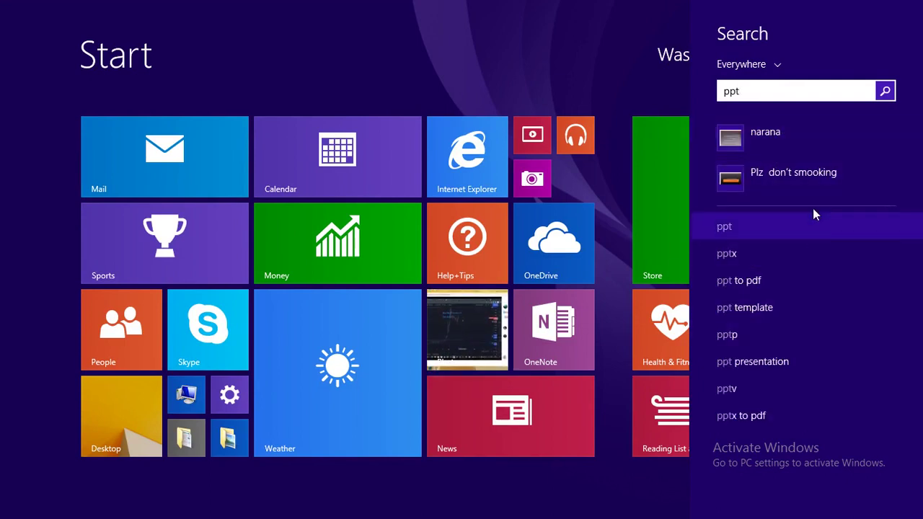
{"action": "left_click", "coordinate": [761, 143]}
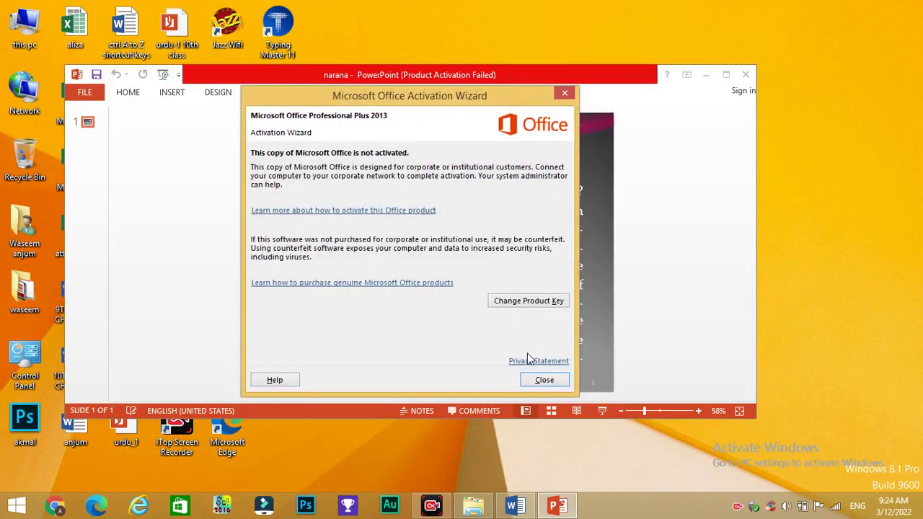
- Dismiss the activation notice, maximize PowerPoint, play the slide show with F5, exit with Esc, and return to Word
{"action": "left_click", "coordinate": [543, 380]}
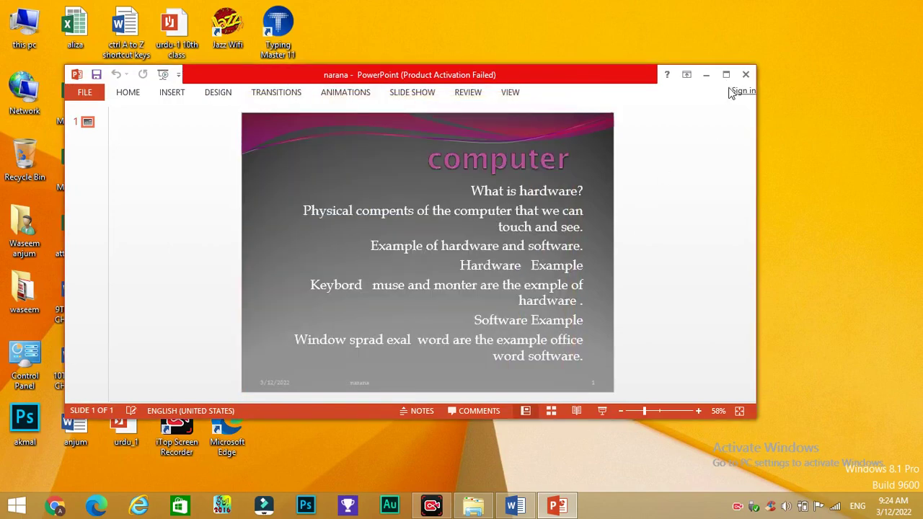
{"action": "left_click", "coordinate": [727, 75]}
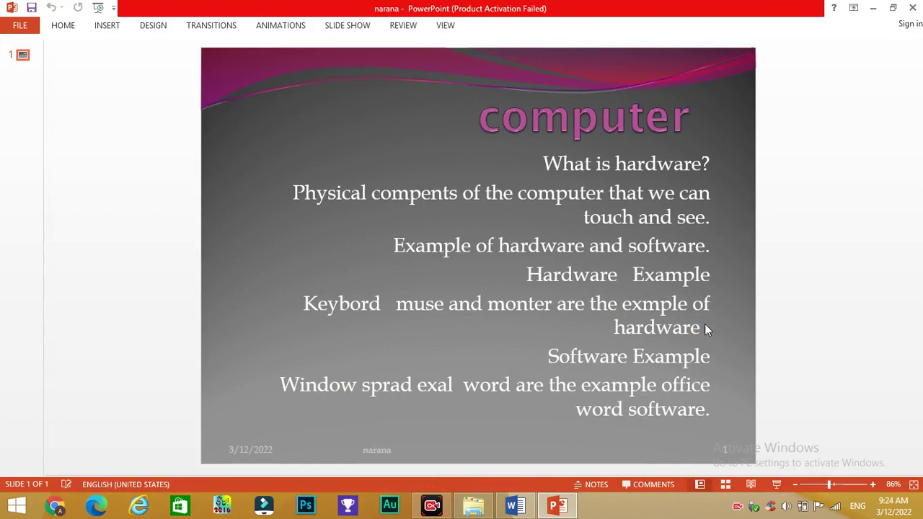
{"action": "key", "text": "F5"}
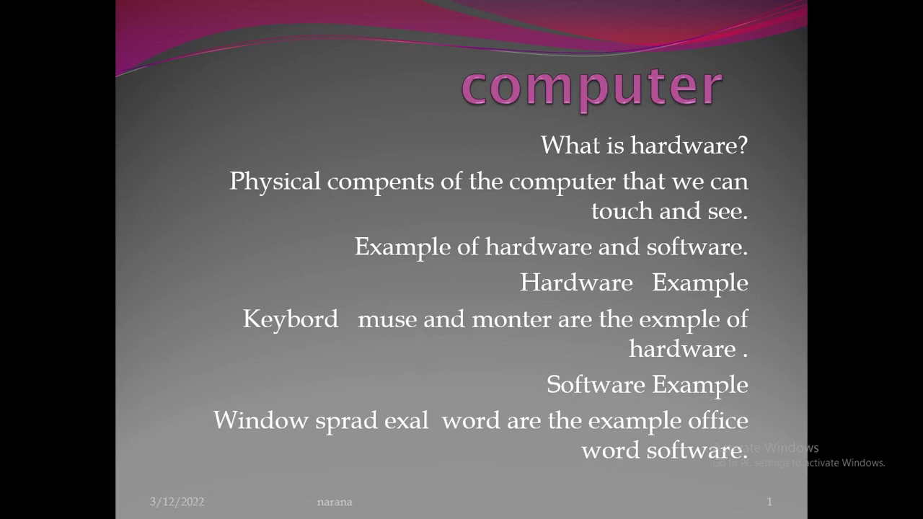
{"action": "key", "text": "Escape"}
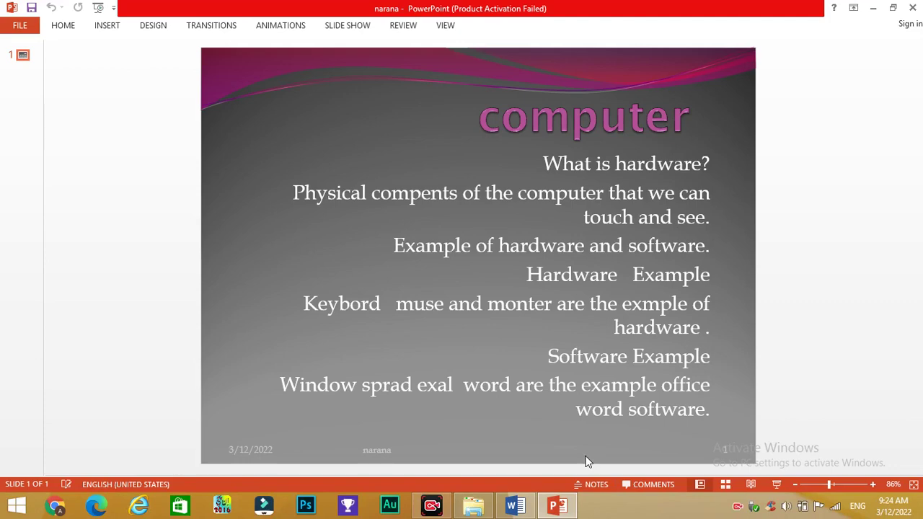
{"action": "left_click", "coordinate": [515, 507]}
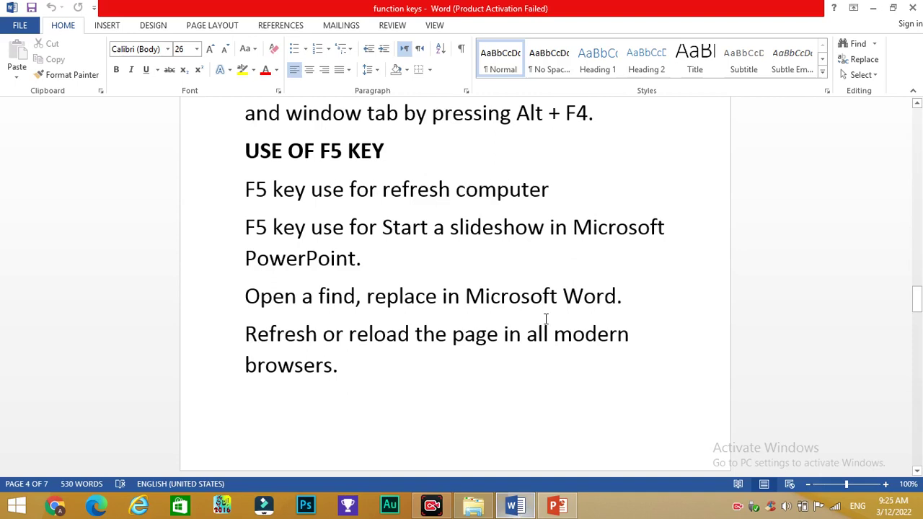
- Scroll the Word notes down to the USE OF F6 KEY section, then minimize Word
{"action": "left_click", "coordinate": [555, 375]}
{"action": "left_click_drag", "start_coordinate": [918, 303], "coordinate": [918, 331]}
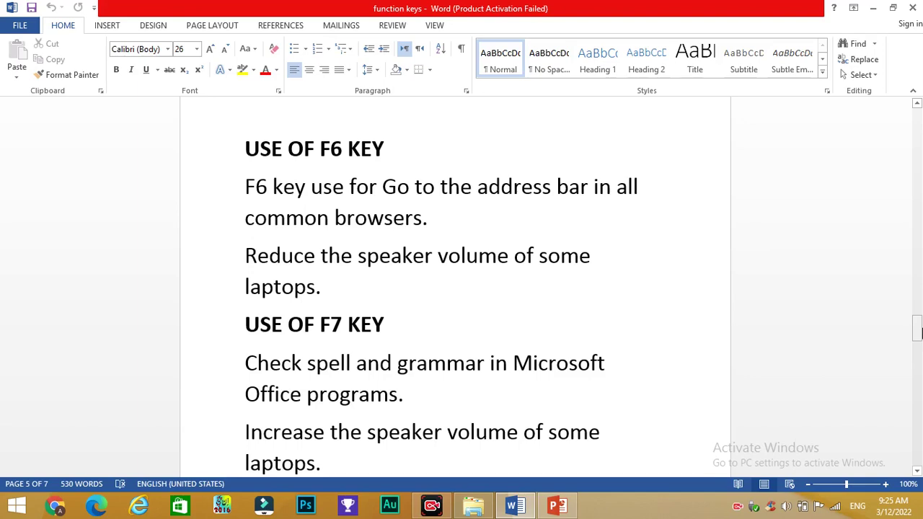
{"action": "left_click", "coordinate": [874, 8]}
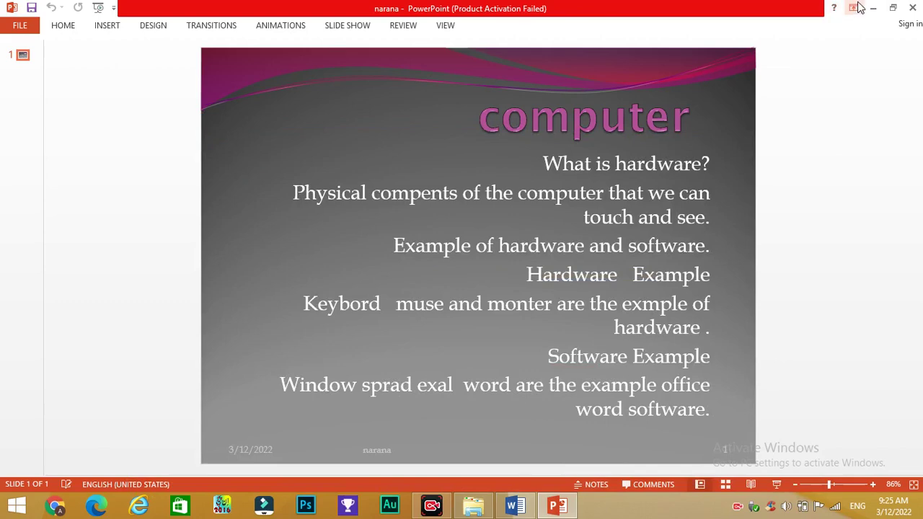
- Close the PowerPoint presentation and open youtube.com in Chrome's Technical profile
{"action": "left_click", "coordinate": [912, 7]}
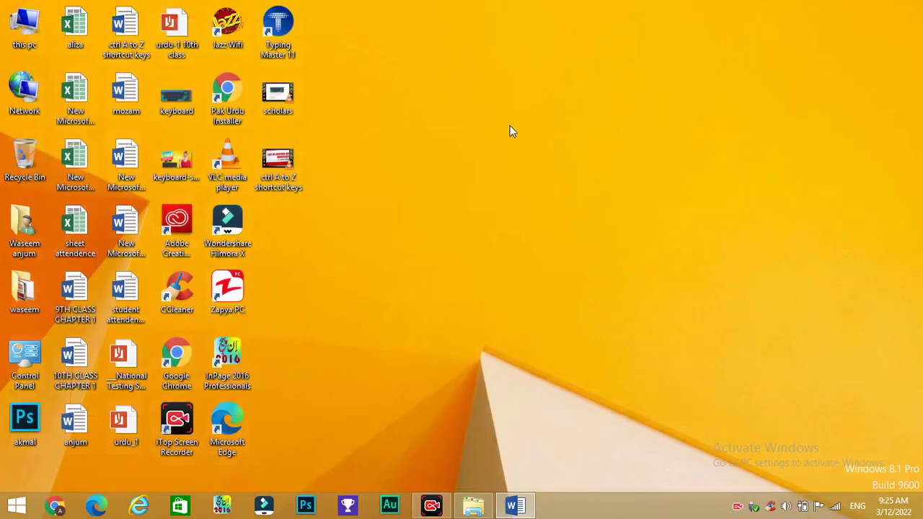
{"action": "double_click", "coordinate": [181, 359]}
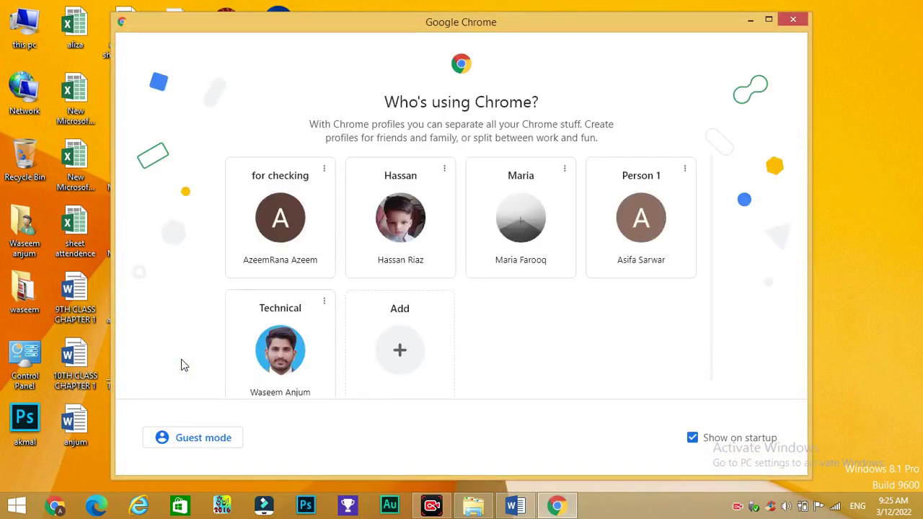
{"action": "left_click", "coordinate": [295, 351]}
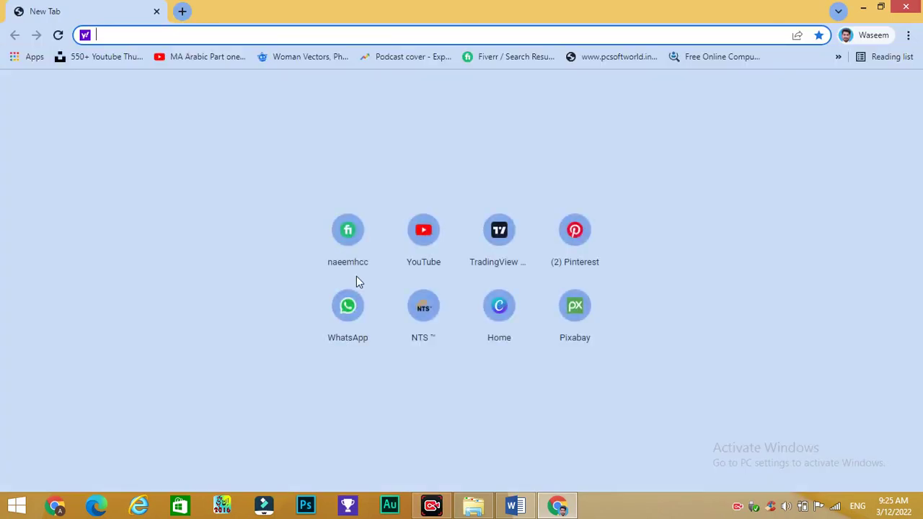
{"action": "type", "text": "y"}
{"action": "key", "text": "Return"}
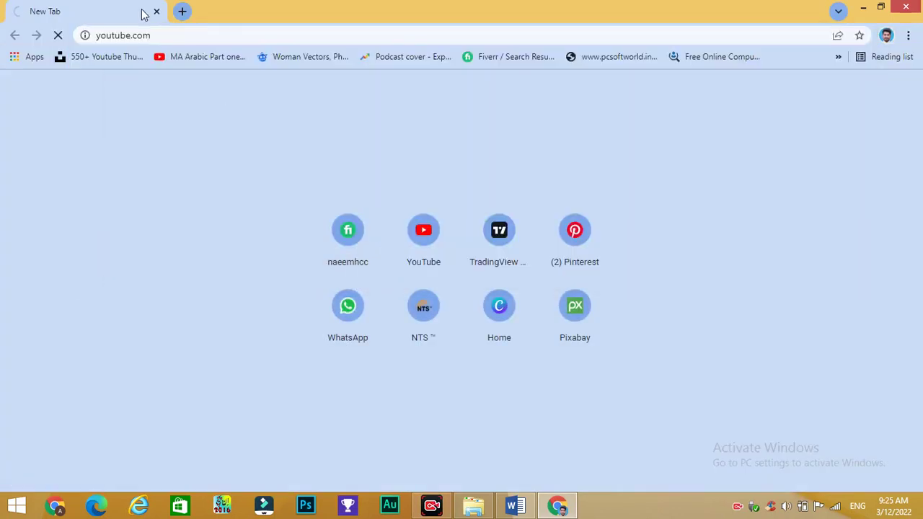
- Open pinterest.com in a new Chrome tab
{"action": "left_click", "coordinate": [182, 10]}
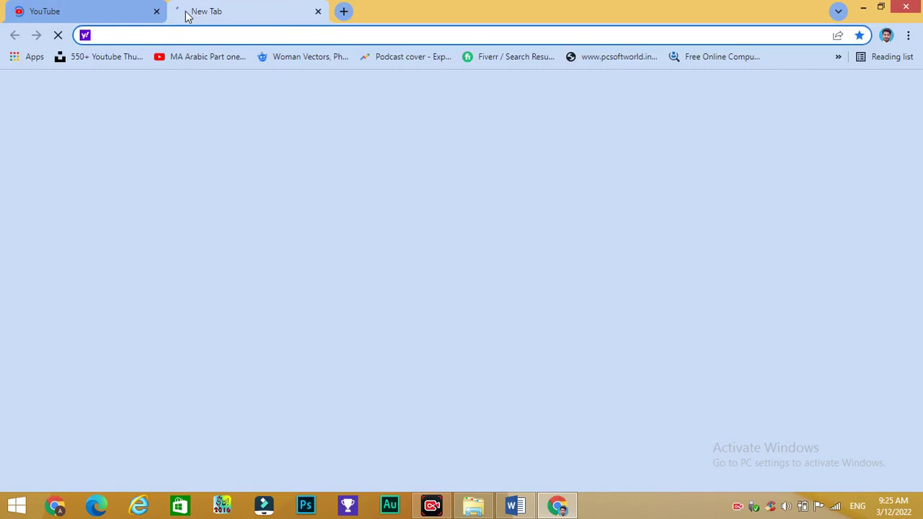
{"action": "type", "text": "p"}
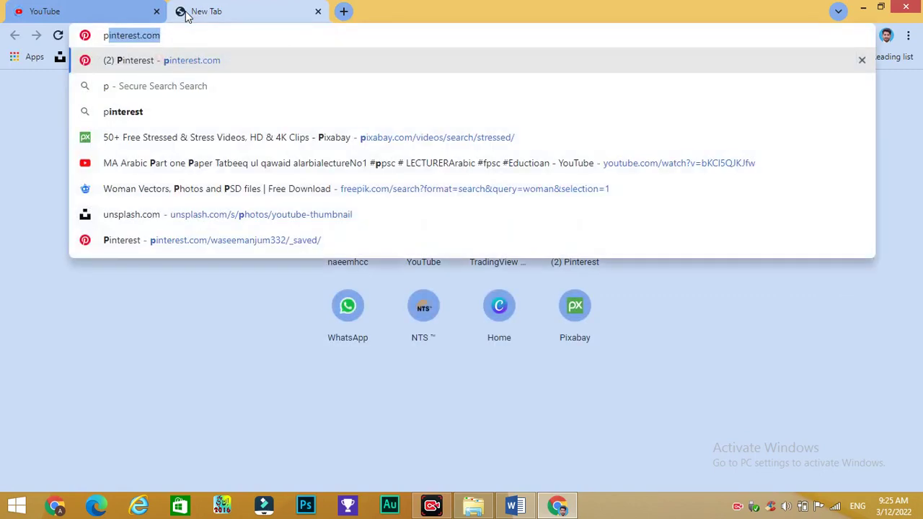
{"action": "key", "text": "Return"}
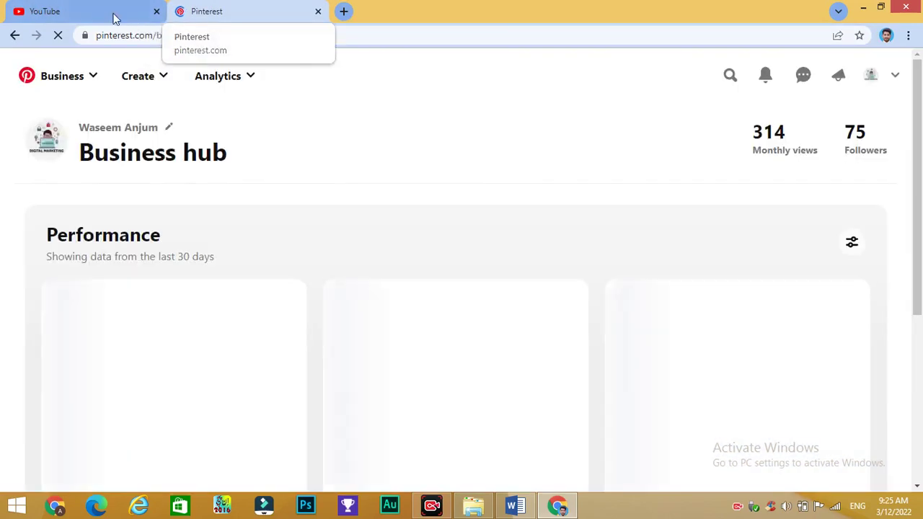
- Select the Pinterest and YouTube tabs' address-bar URLs, then return to the Word notes
{"action": "left_click", "coordinate": [114, 16]}
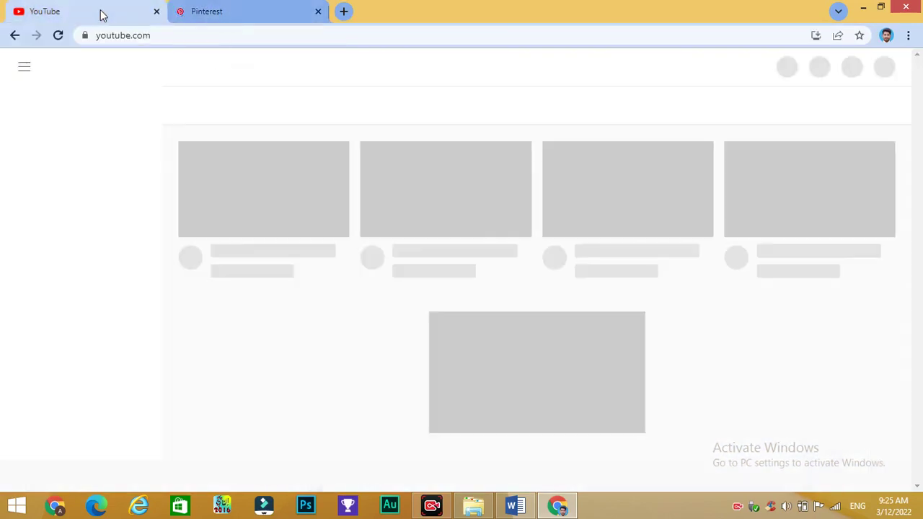
{"action": "left_click", "coordinate": [196, 7]}
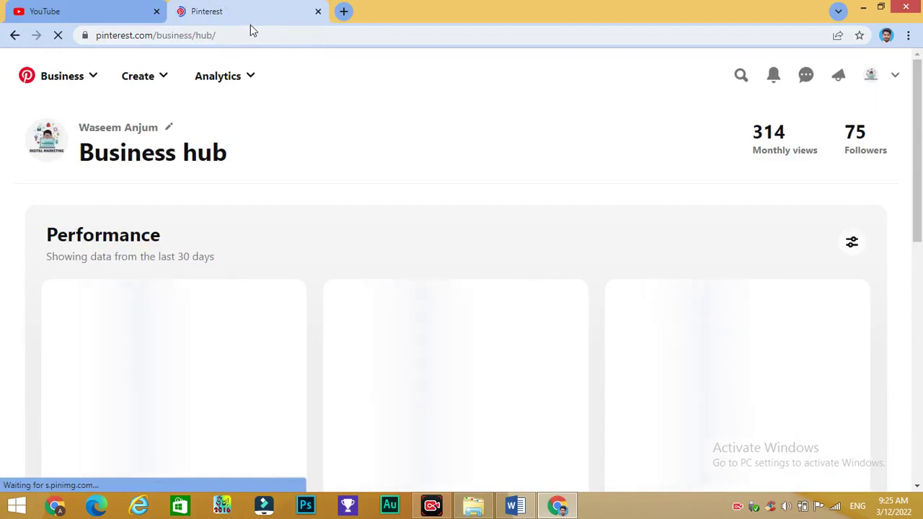
{"action": "left_click", "coordinate": [250, 30]}
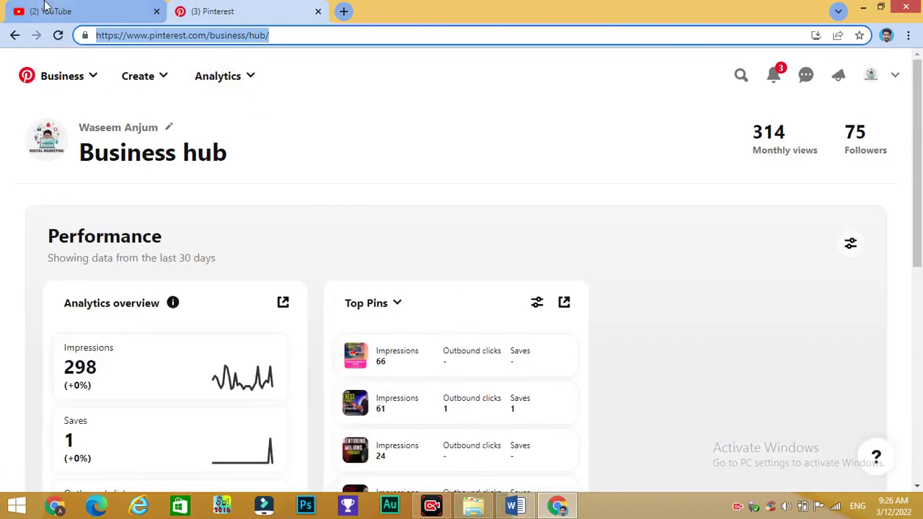
{"action": "left_click", "coordinate": [65, 8]}
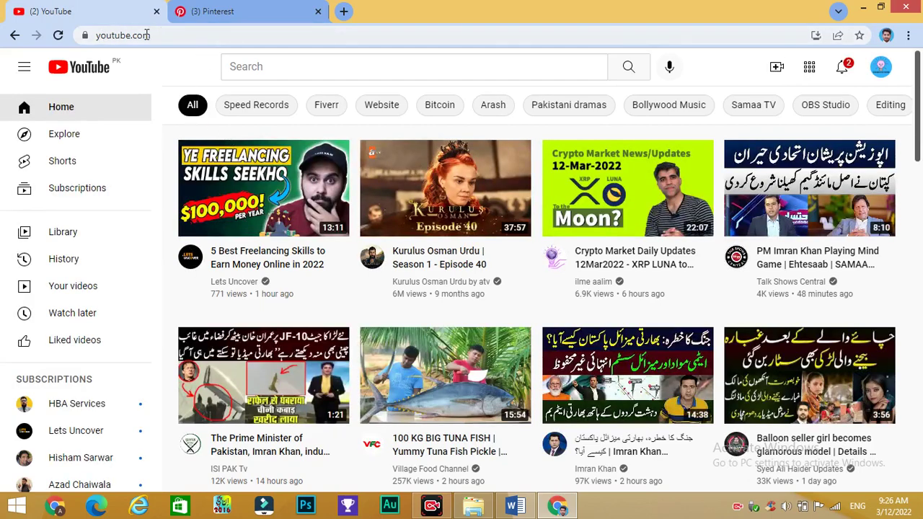
{"action": "key", "text": "ctrl+l"}
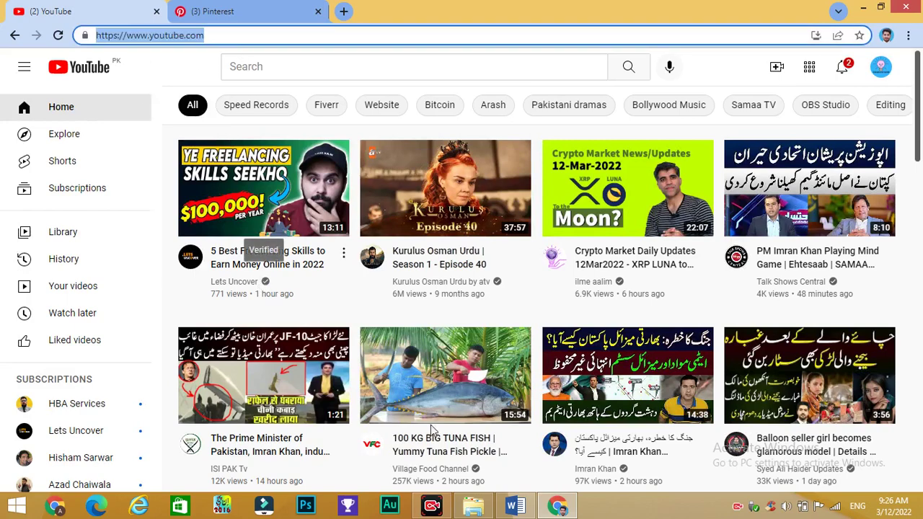
{"action": "left_click", "coordinate": [515, 506]}
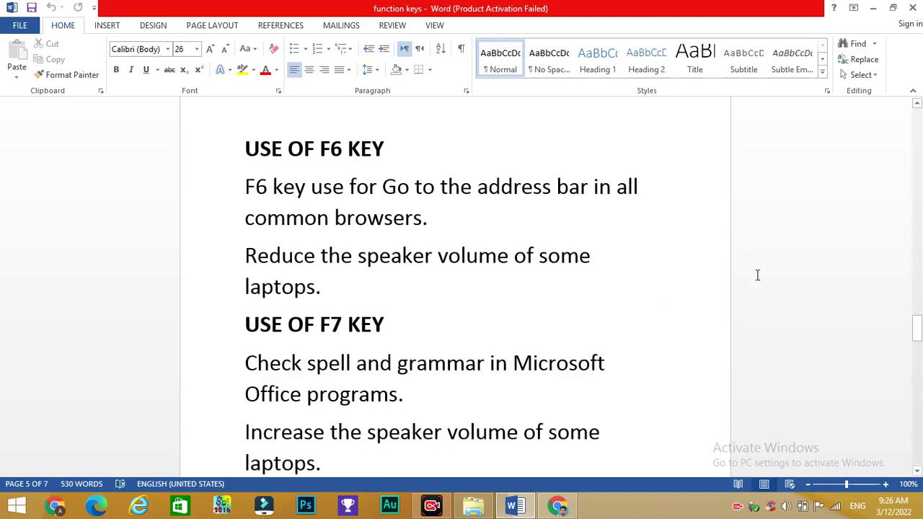
- Back in Word, type a test word after the F7 heading and delete it again
{"action": "left_click_drag", "start_coordinate": [919, 333], "coordinate": [919, 345]}
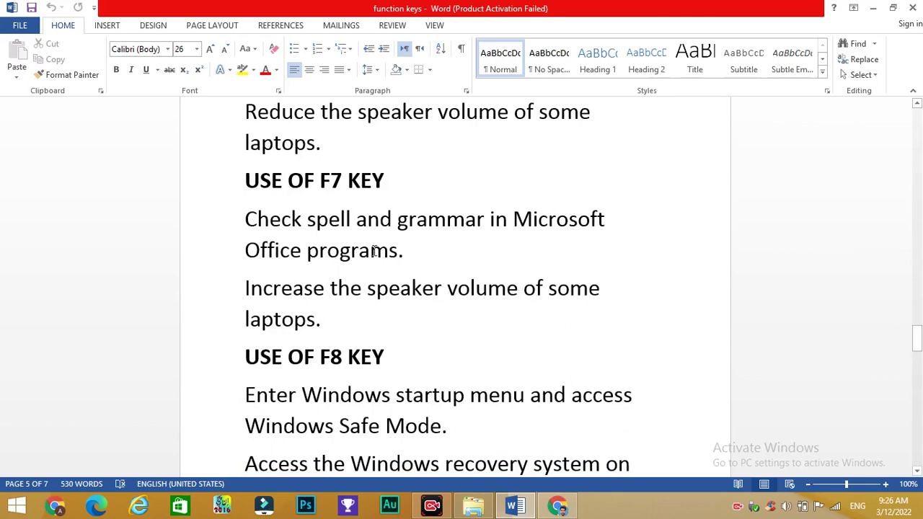
{"action": "left_click", "coordinate": [515, 506]}
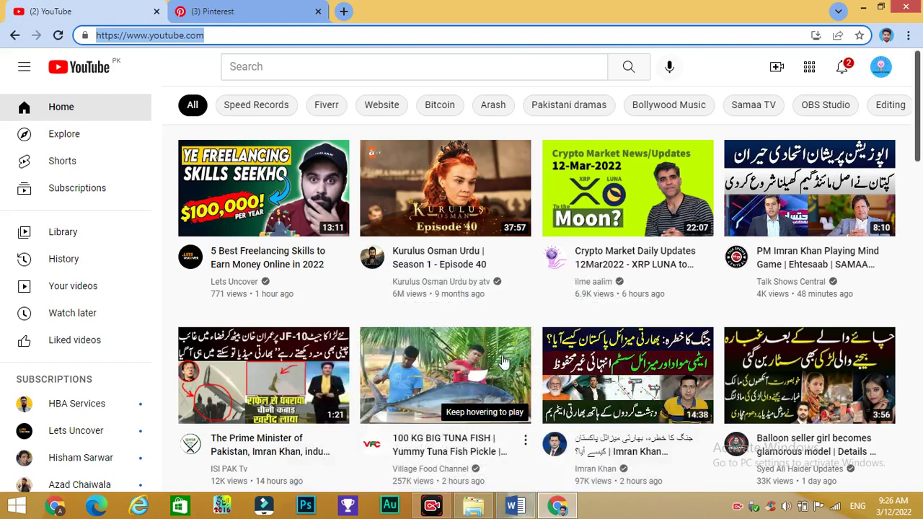
{"action": "left_click", "coordinate": [515, 505]}
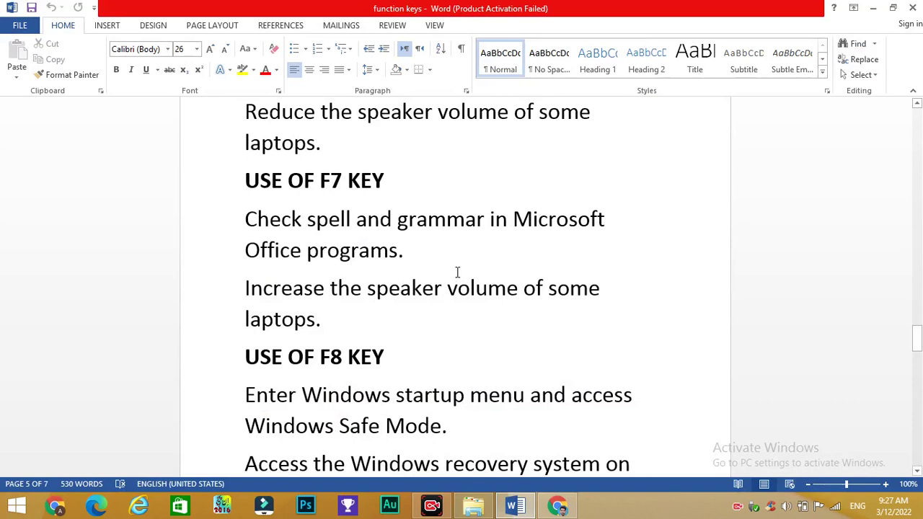
{"action": "left_click", "coordinate": [430, 189]}
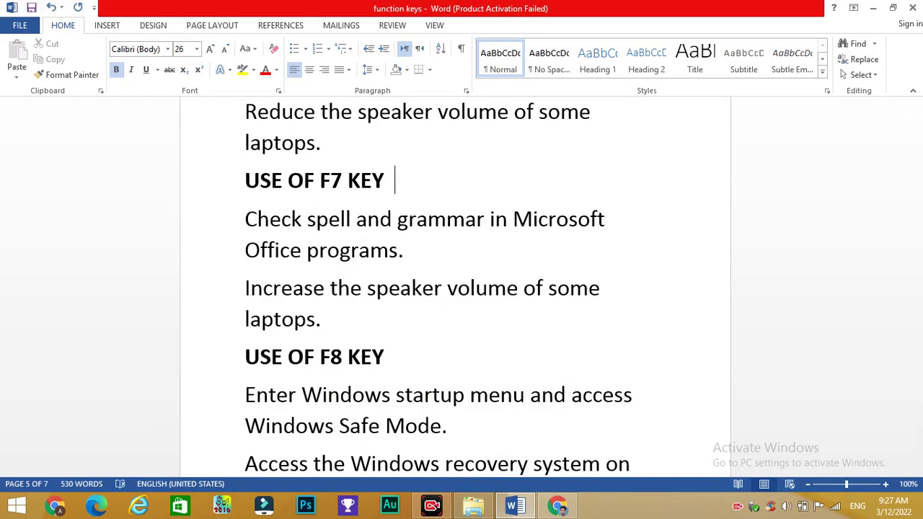
{"action": "type", "text": "c"}
{"action": "type", "text": "oll"}
{"action": "key", "text": "BackSpace"}
{"action": "type", "text": "age"}
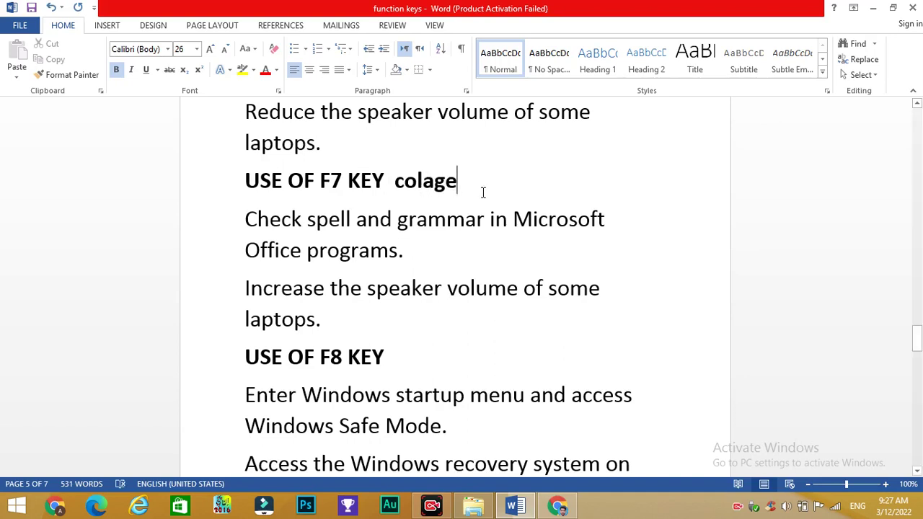
{"action": "type", "text": "l"}
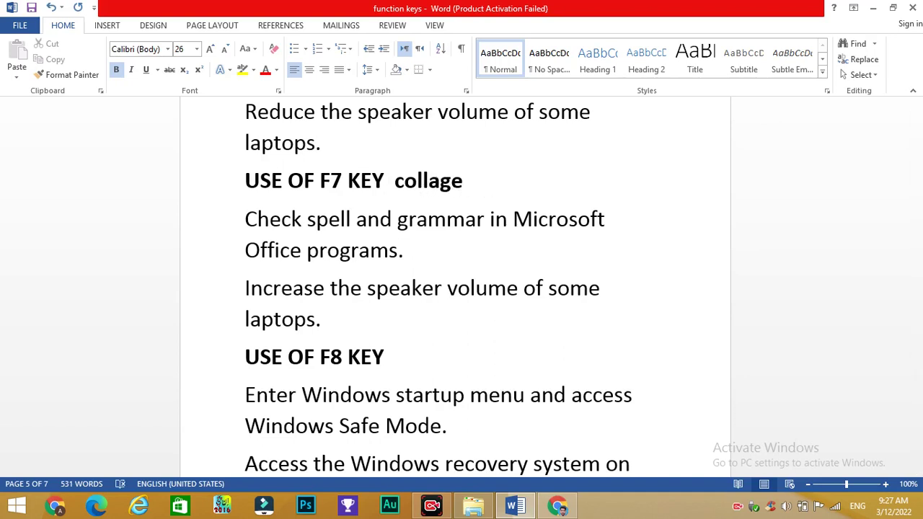
{"action": "key", "text": "BackSpace"}
{"action": "key", "text": "BackSpace"}
{"action": "key", "text": "BackSpace"}
{"action": "key", "text": "BackSpace"}
{"action": "key", "text": "BackSpace"}
{"action": "key", "text": "BackSpace"}
{"action": "key", "text": "BackSpace"}
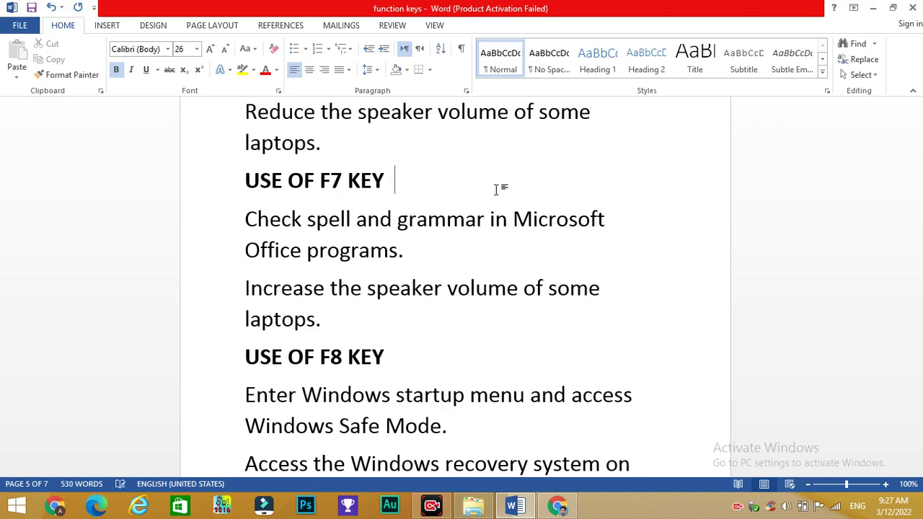
- Type 'schol' after 'programs' in the F7 line and place the caret inside it
{"action": "left_click", "coordinate": [400, 253]}
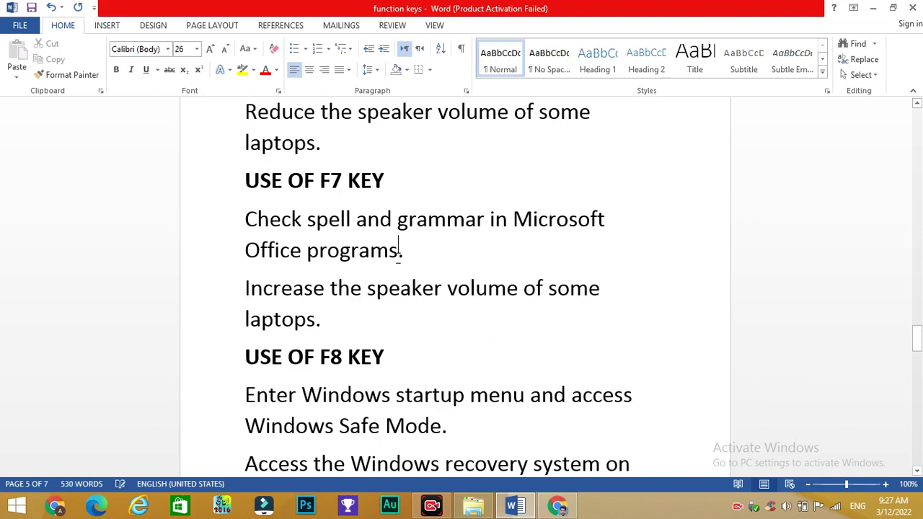
{"action": "type", "text": "sch"}
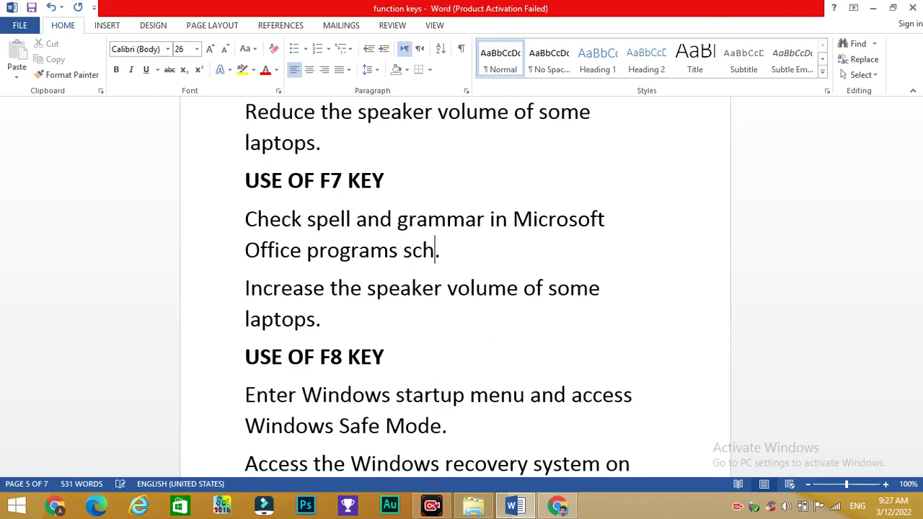
{"action": "type", "text": "ol"}
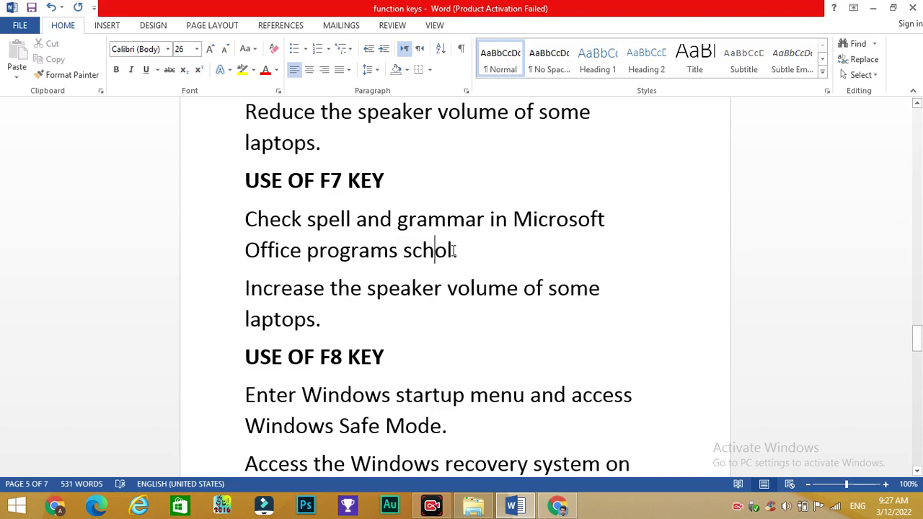
{"action": "left_click", "coordinate": [485, 253]}
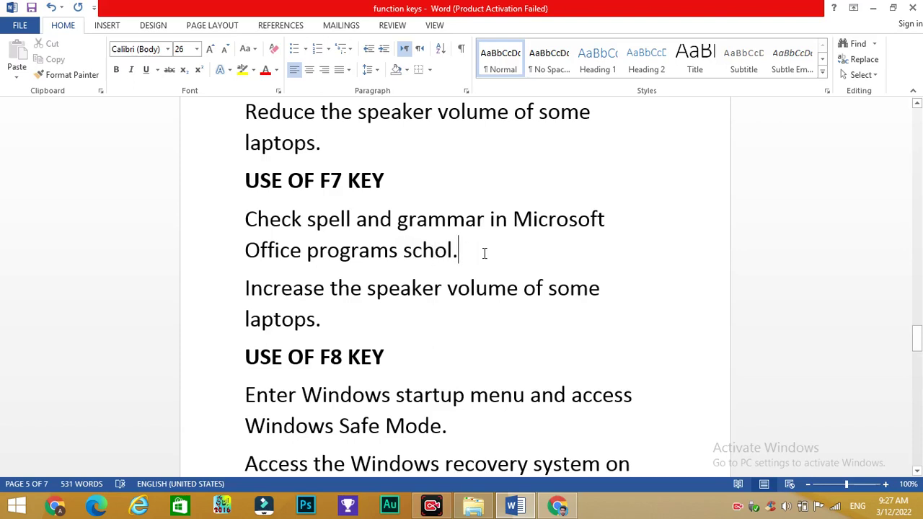
{"action": "left_click", "coordinate": [359, 254]}
{"action": "left_click", "coordinate": [433, 252]}
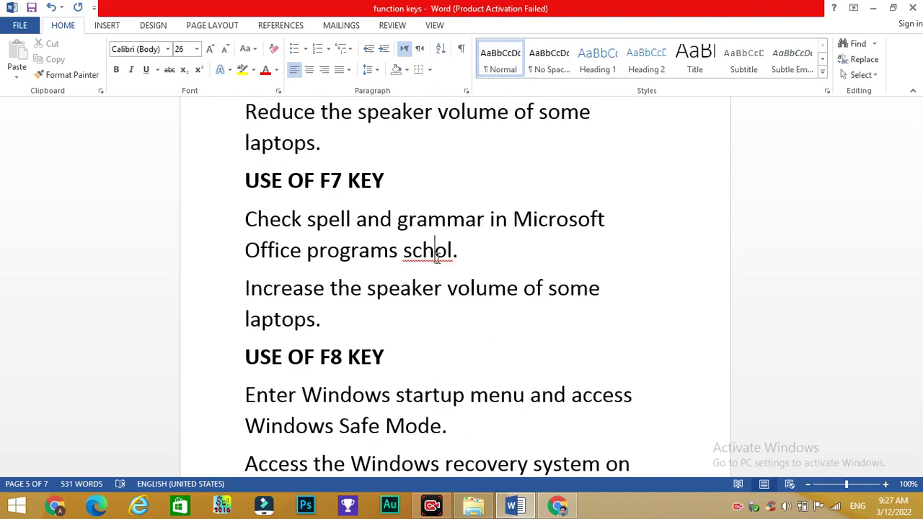
- Run the F7 spell check, changing schol to school and the doubled period after laptops to one
{"action": "key", "text": "F7"}
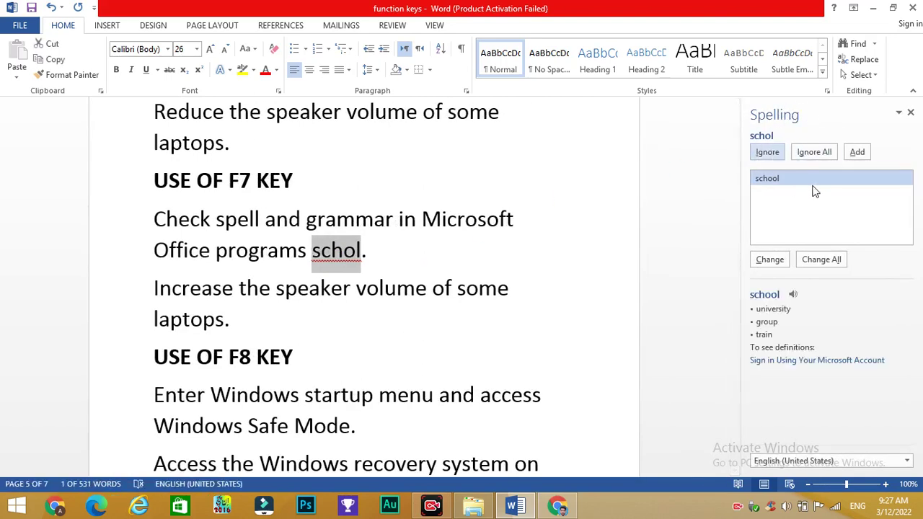
{"action": "left_click", "coordinate": [772, 180]}
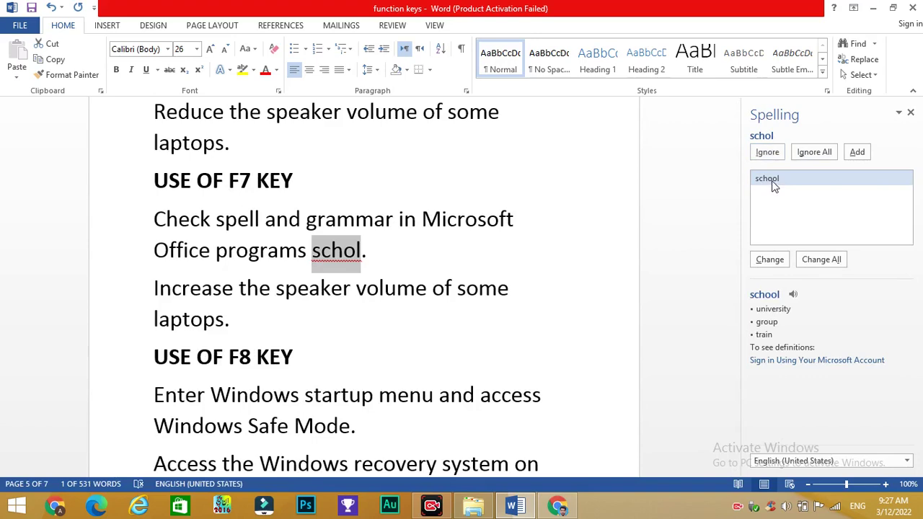
{"action": "left_click", "coordinate": [770, 259]}
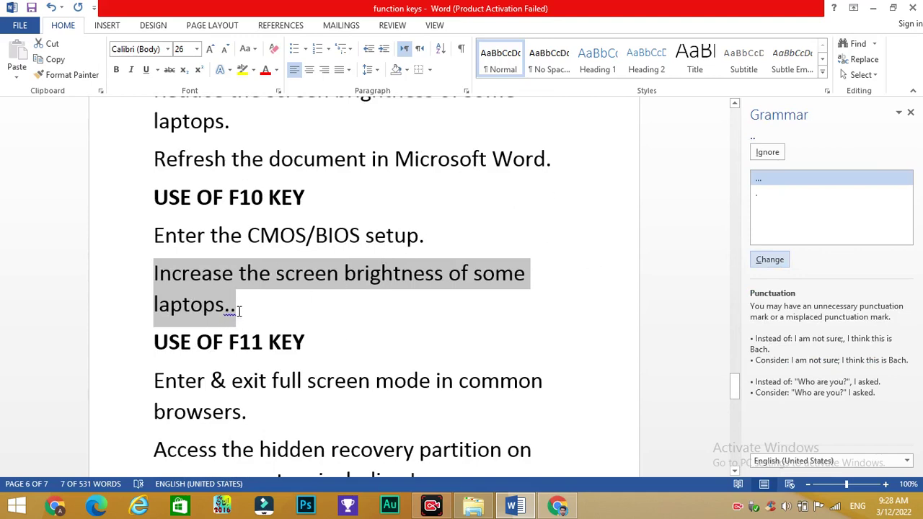
{"action": "left_click", "coordinate": [758, 202]}
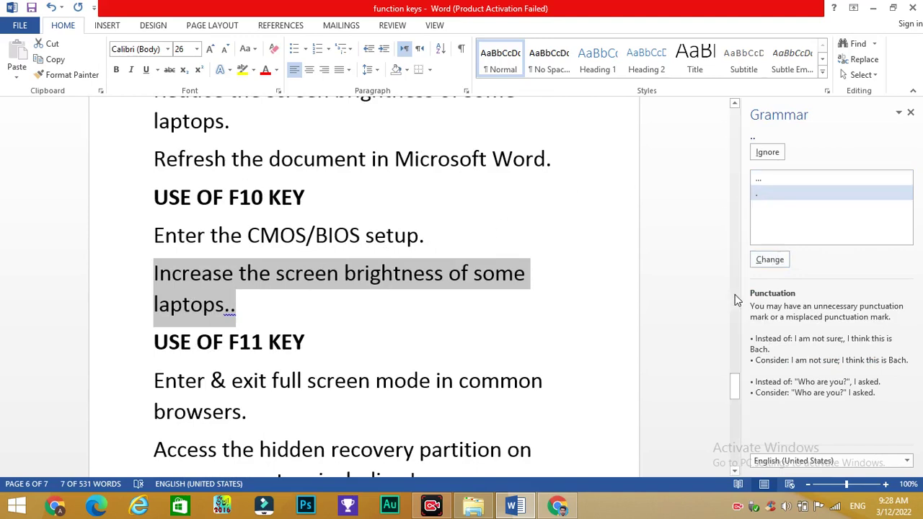
{"action": "left_click", "coordinate": [770, 260]}
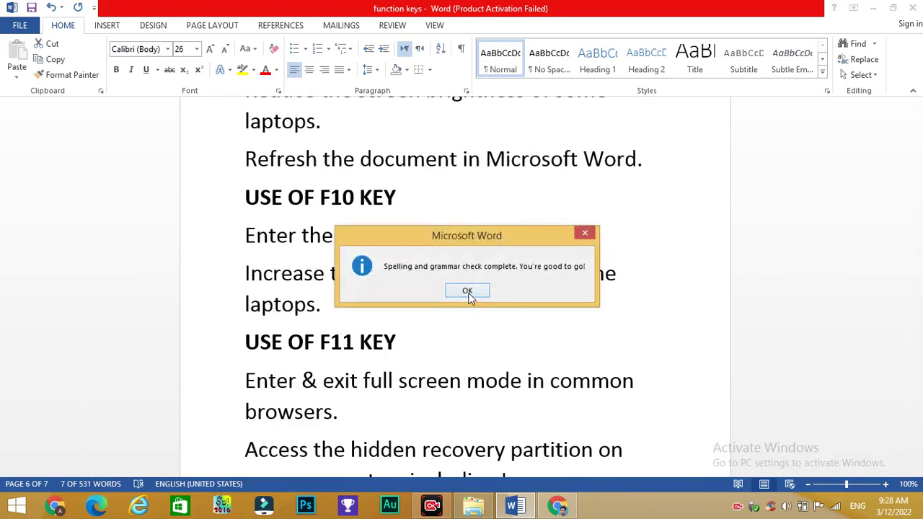
{"action": "left_click", "coordinate": [468, 291]}
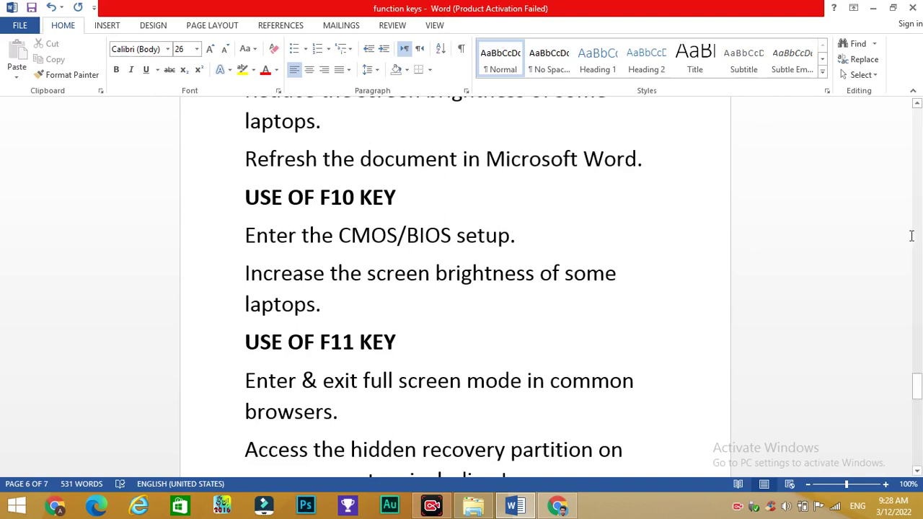
- Scroll up to page 5 to show the F8 notes on the startup menu, Safe Mode and recovery
{"action": "left_click_drag", "start_coordinate": [918, 389], "coordinate": [918, 351]}
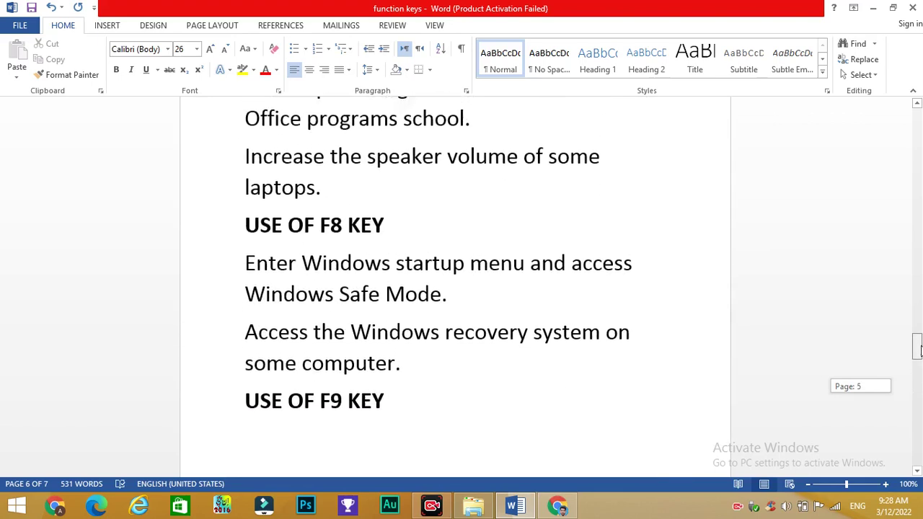
{"action": "left_click_drag", "start_coordinate": [918, 351], "coordinate": [918, 352]}
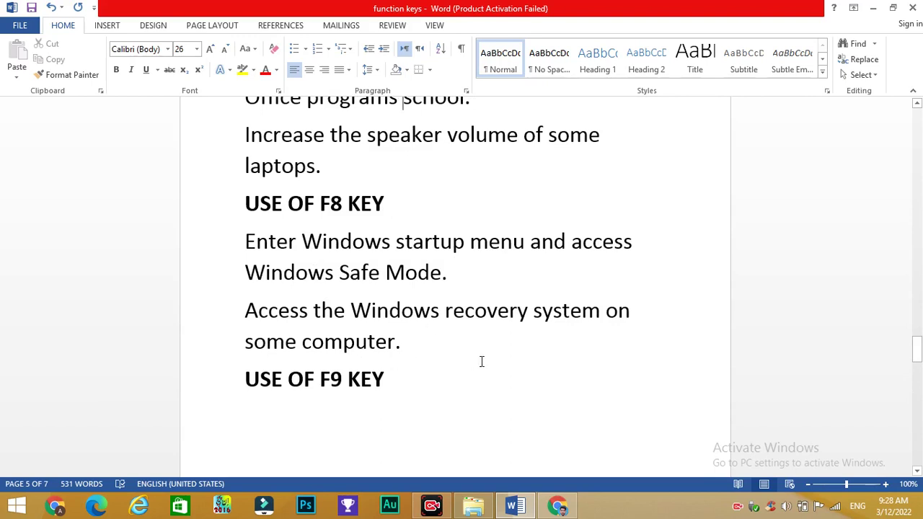
{"action": "left_click", "coordinate": [874, 7]}
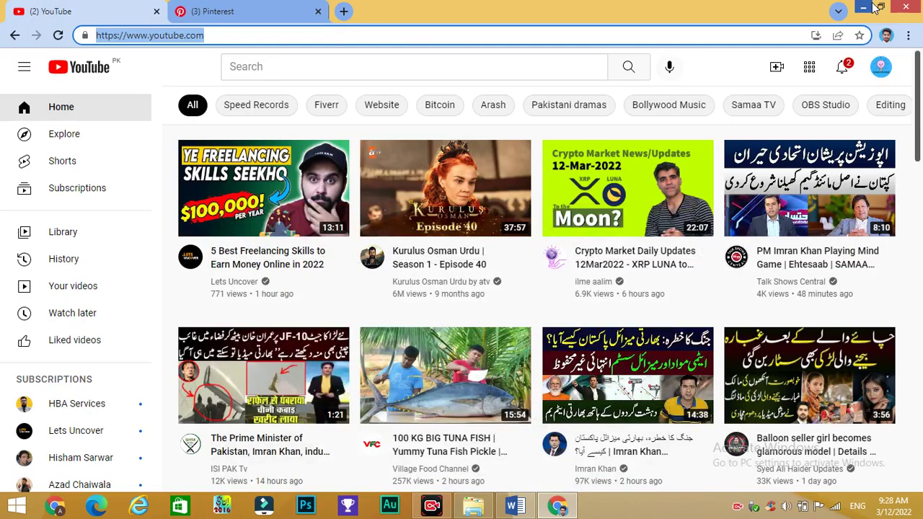
{"action": "left_click", "coordinate": [874, 7]}
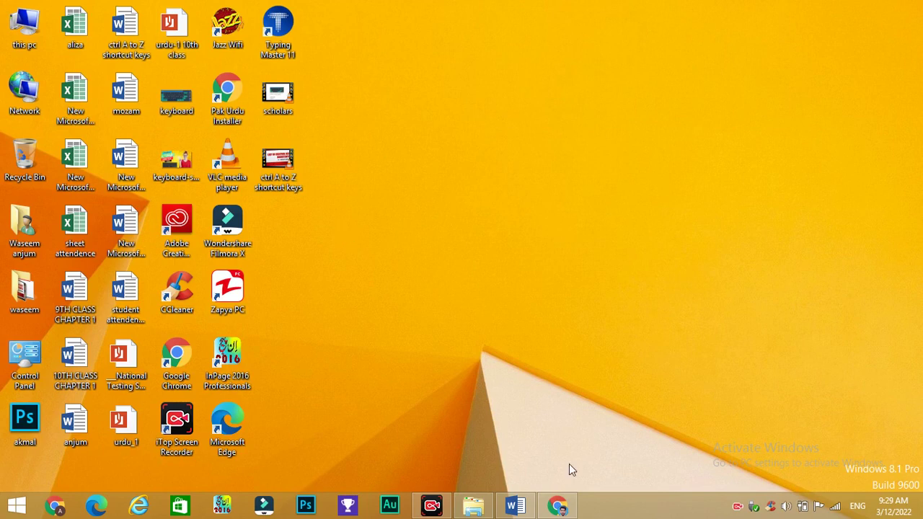
{"action": "left_click", "coordinate": [515, 505]}
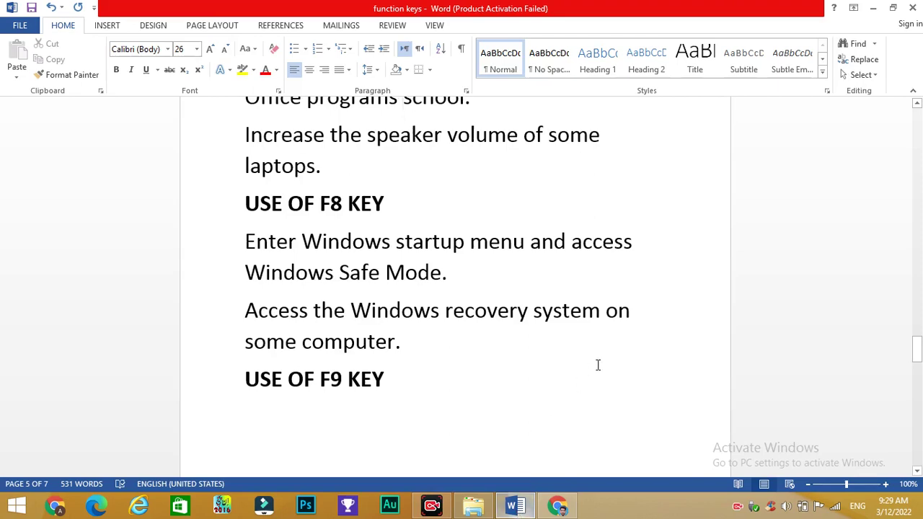
- Scroll down to the F9 notes on Outlook send/receive, laptop brightness and refresh, above F10
{"action": "left_click_drag", "start_coordinate": [917, 352], "coordinate": [918, 377]}
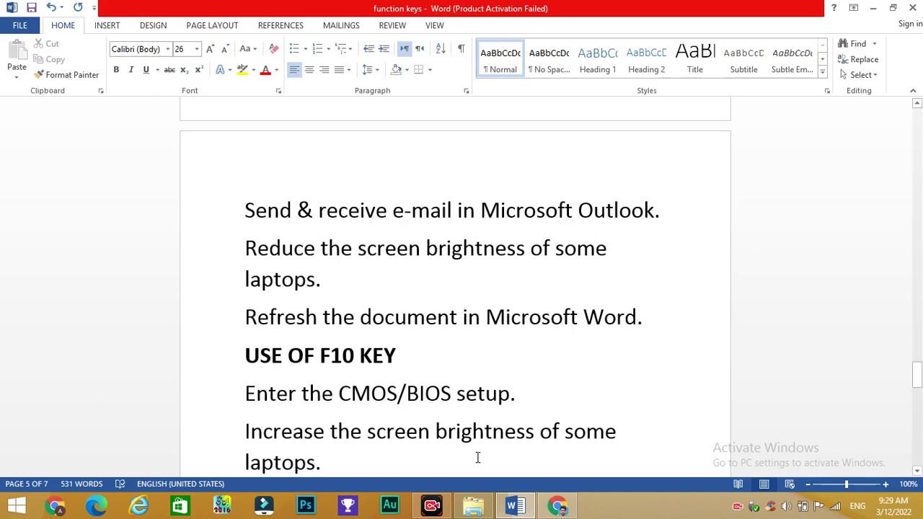
- From the battery tray icon, raise the Power Options screen brightness slider, then close the window
{"action": "left_click", "coordinate": [803, 505]}
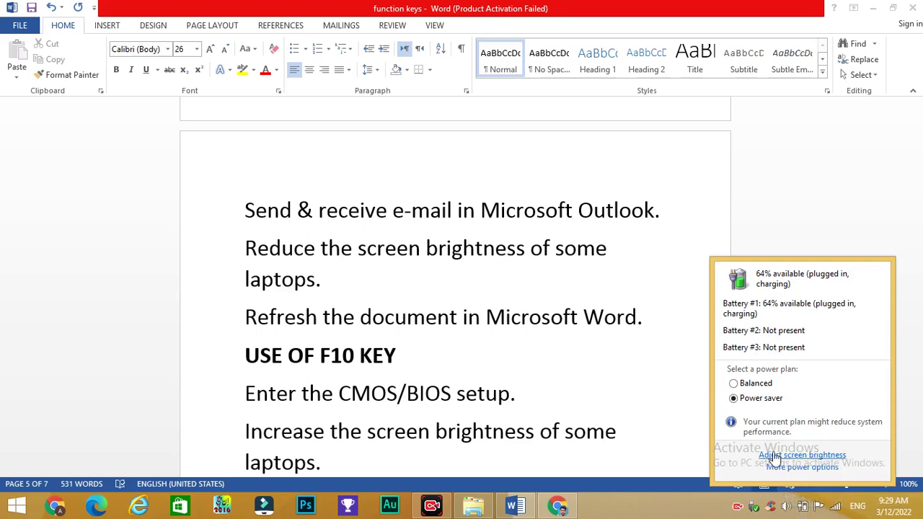
{"action": "left_click", "coordinate": [797, 457]}
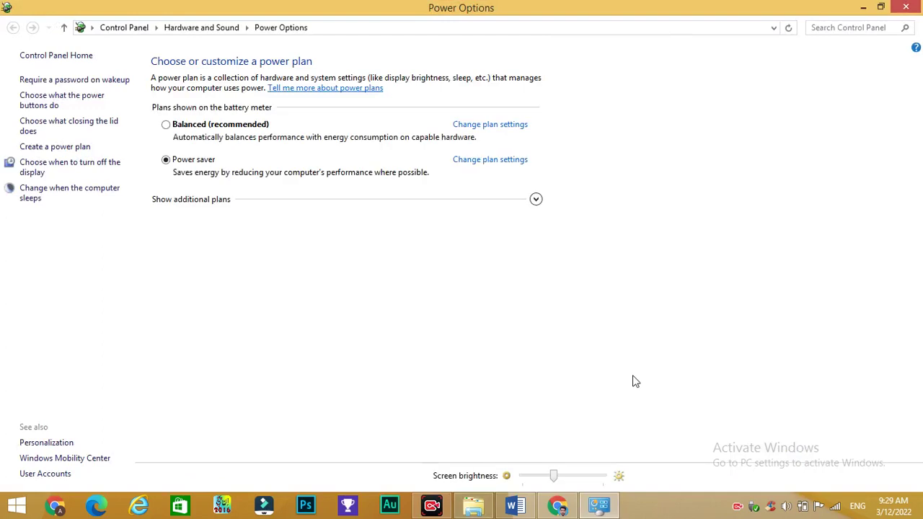
{"action": "left_click", "coordinate": [542, 476]}
{"action": "left_click", "coordinate": [563, 480]}
{"action": "left_click", "coordinate": [587, 482]}
{"action": "left_click", "coordinate": [601, 482]}
{"action": "left_click", "coordinate": [583, 481]}
{"action": "mouse_move", "coordinate": [583, 482]}
{"action": "left_mouse_down"}
{"action": "mouse_move", "coordinate": [600, 482]}
{"action": "mouse_move", "coordinate": [585, 480]}
{"action": "left_mouse_up"}
{"action": "left_click", "coordinate": [908, 7]}
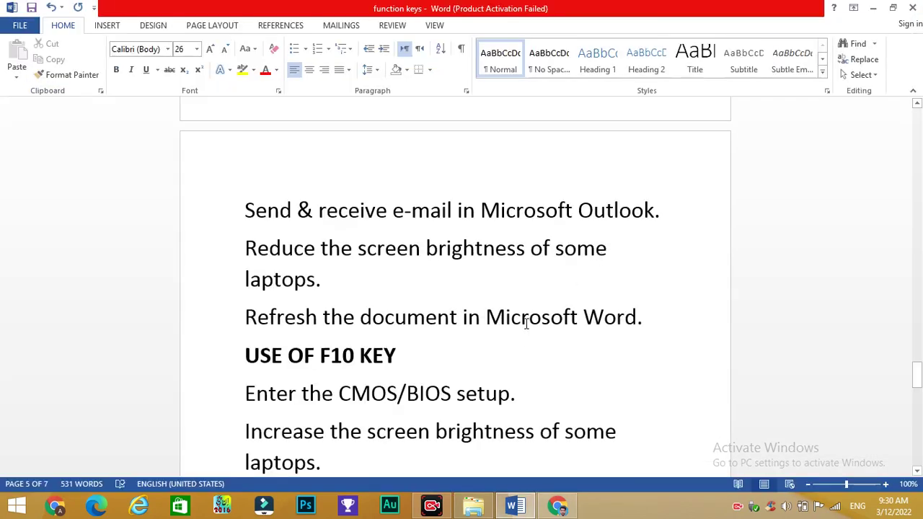